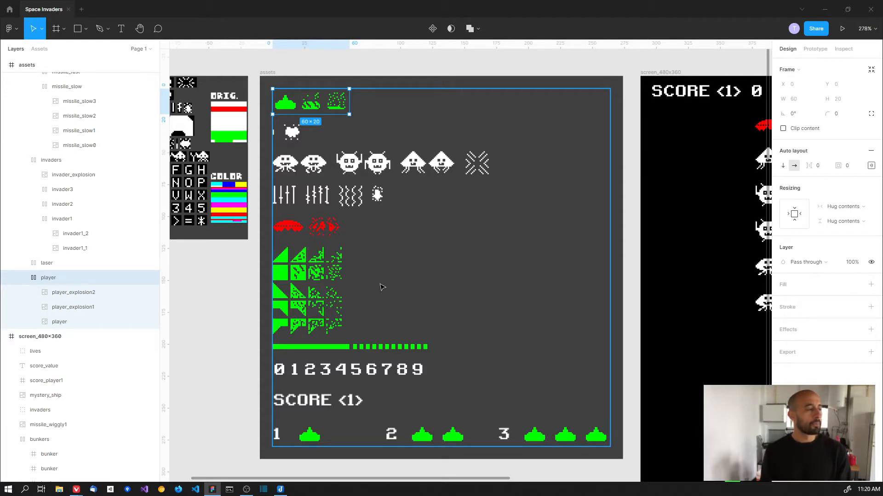
# - Show the 60×20 player group's distances to the frame edges, then switch to Piskel
pyautogui.press('alt')
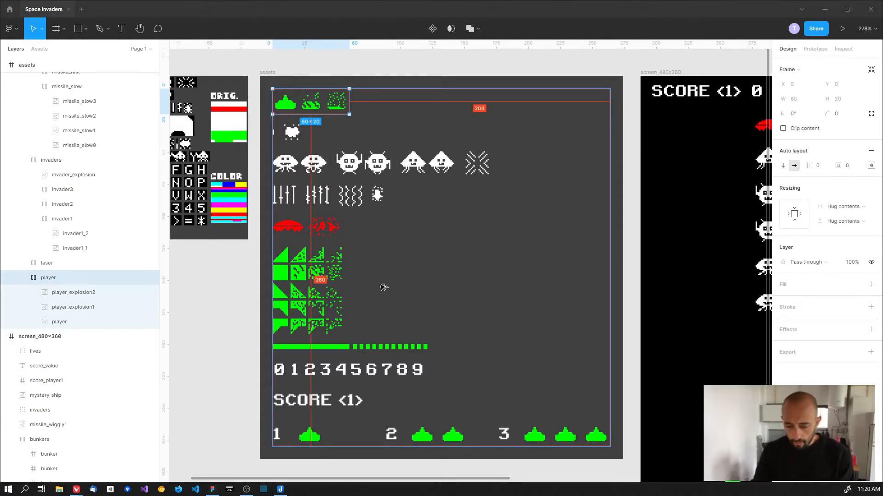
pyautogui.hotkey('alt', 'Tab')
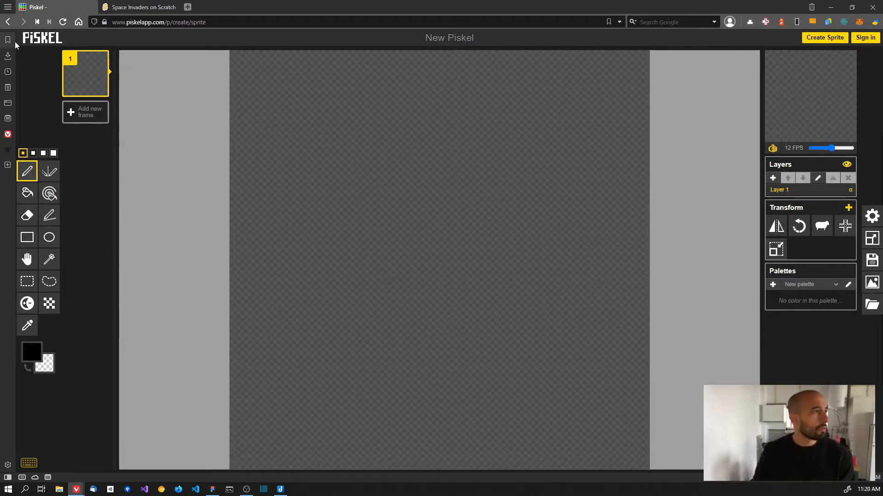
# - Create a blank sprite from the Piskel home page, then return to the Figma Space Invaders file
pyautogui.click(29, 37)
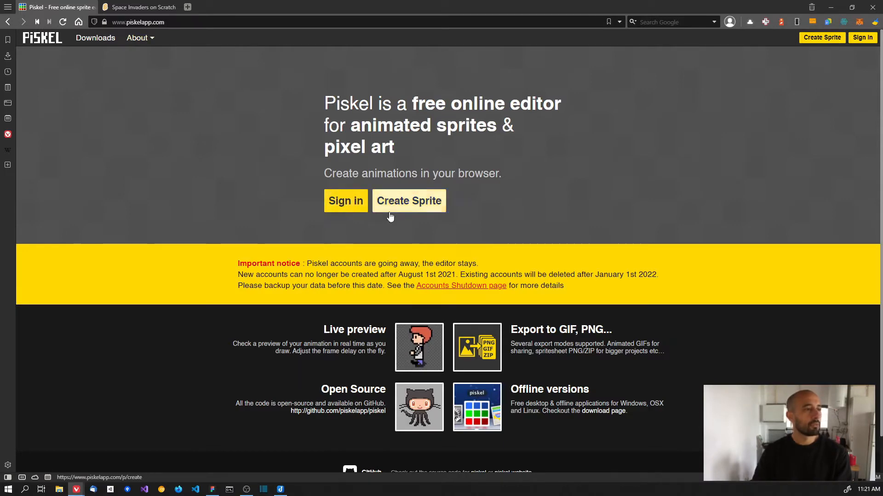
pyautogui.click(406, 208)
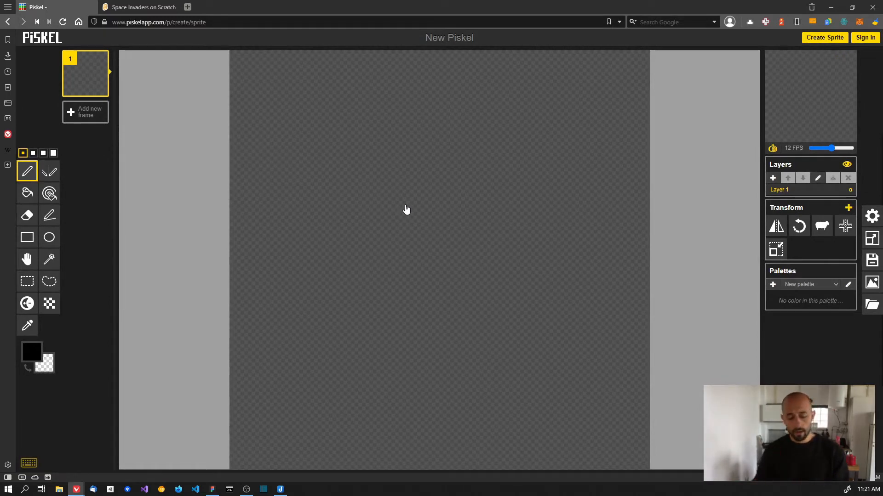
pyautogui.hotkey('alt', 'Tab')
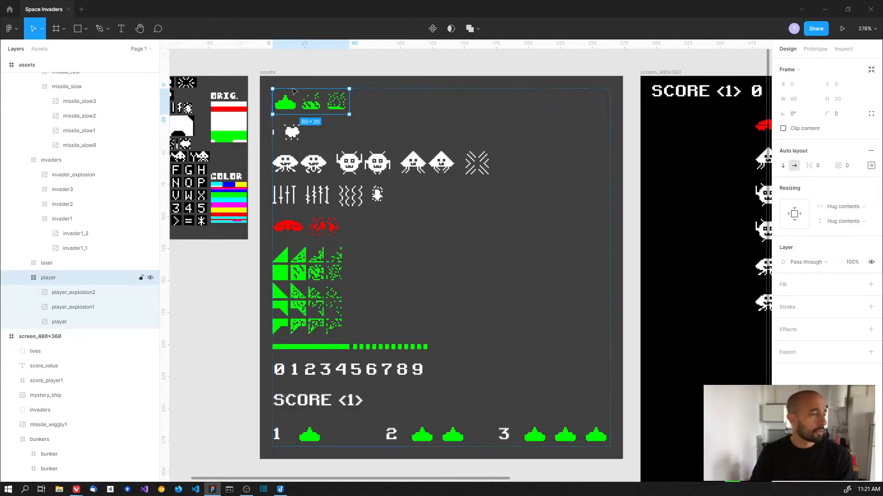
# - Zoom in on the green cannon sprites, confirm the player sprite is 20×20, and return to Piskel
pyautogui.moveTo(288, 90); pyautogui.dragTo(324, 117)
pyautogui.scroll(3, 324, 117)
pyautogui.click(324, 118)
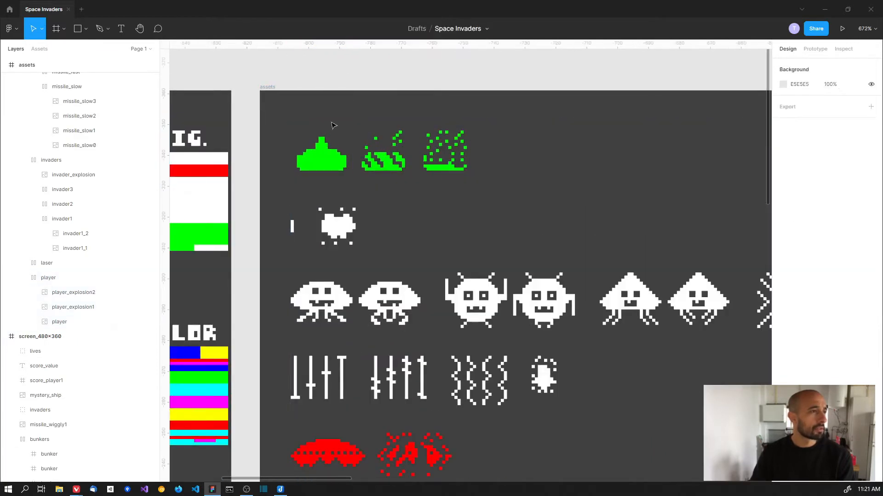
pyautogui.scroll(5, 324, 158)
pyautogui.click(323, 157)
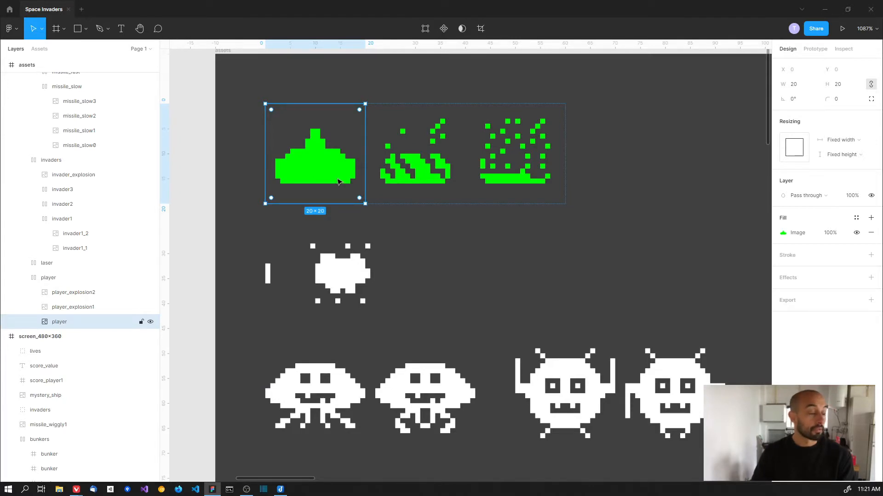
pyautogui.hotkey('alt', 'Tab')
pyautogui.scroll(1, 469, 186)
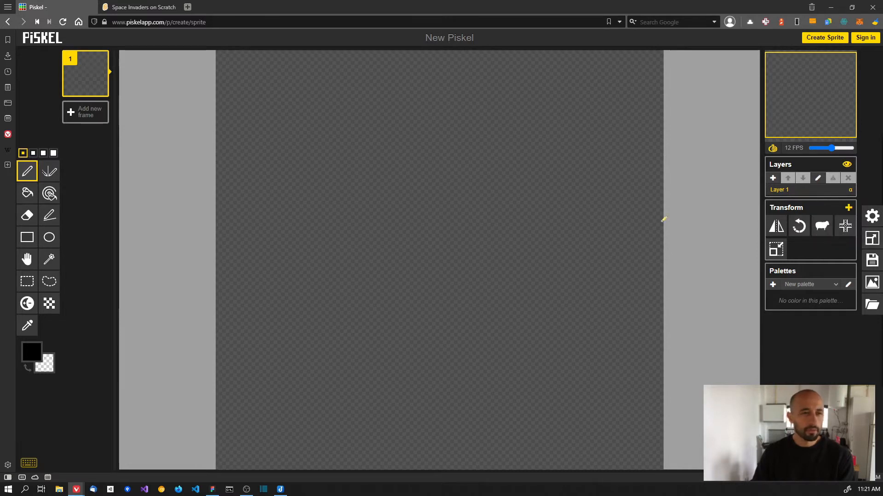
# - Resize the canvas width from 32 to 20, giving a 20×20 sprite
pyautogui.click(872, 241)
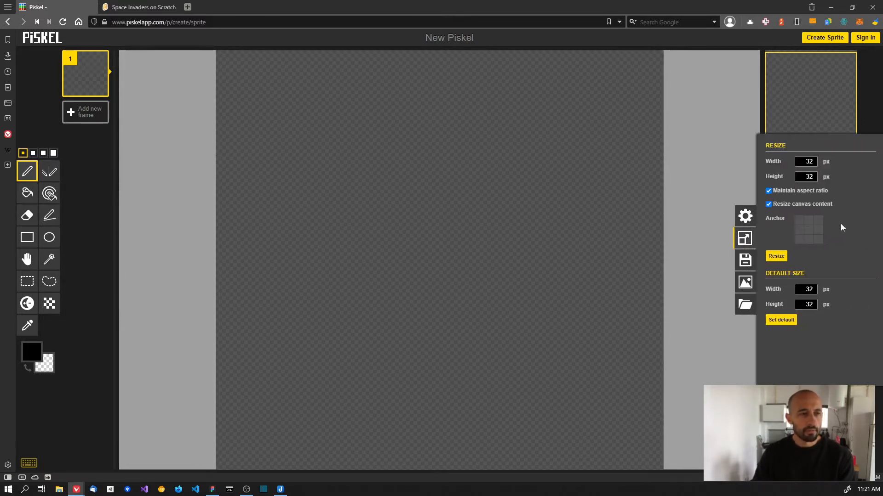
pyautogui.doubleClick(810, 162)
pyautogui.write('20')
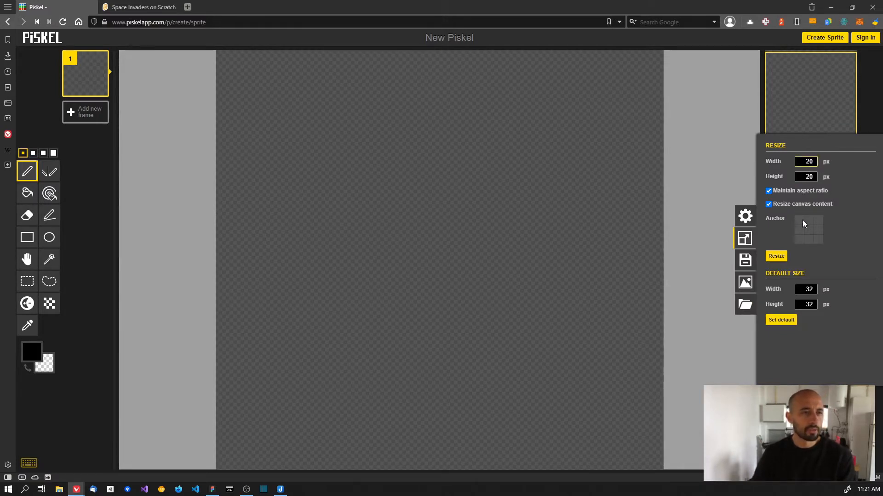
pyautogui.click(775, 256)
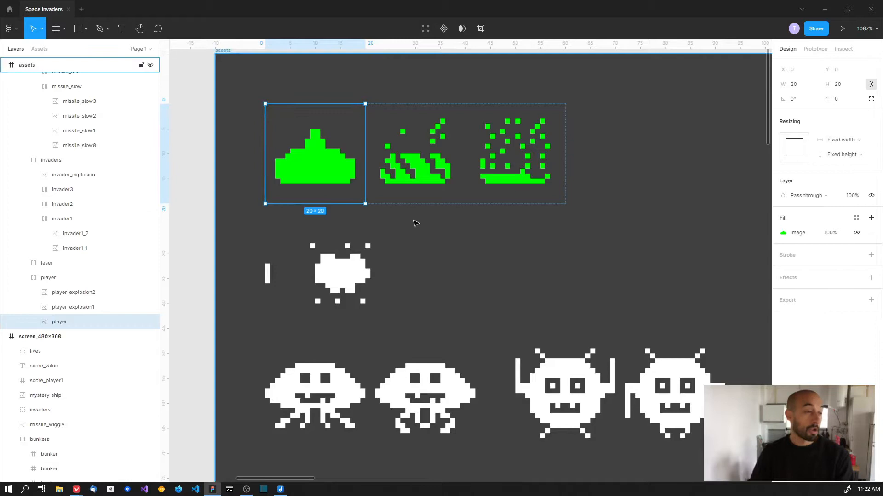
pyautogui.scroll(-3, 416, 225)
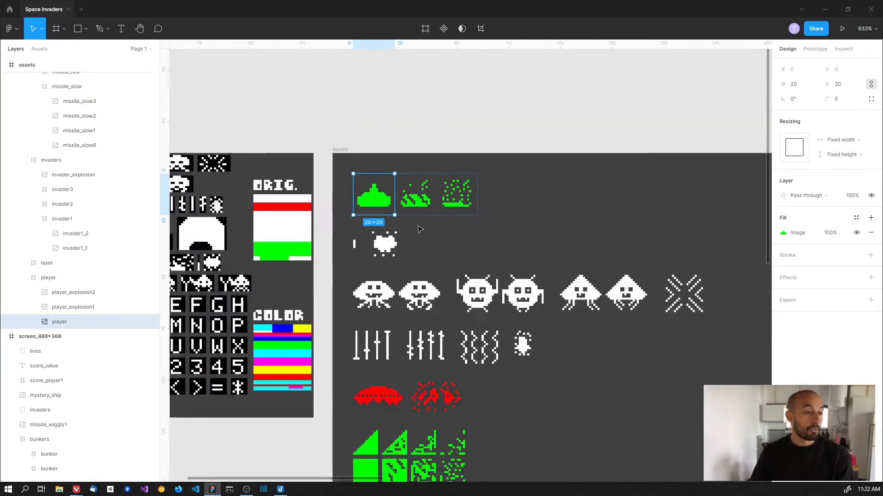
pyautogui.scroll(-5, 420, 229)
pyautogui.scroll(3, 427, 234)
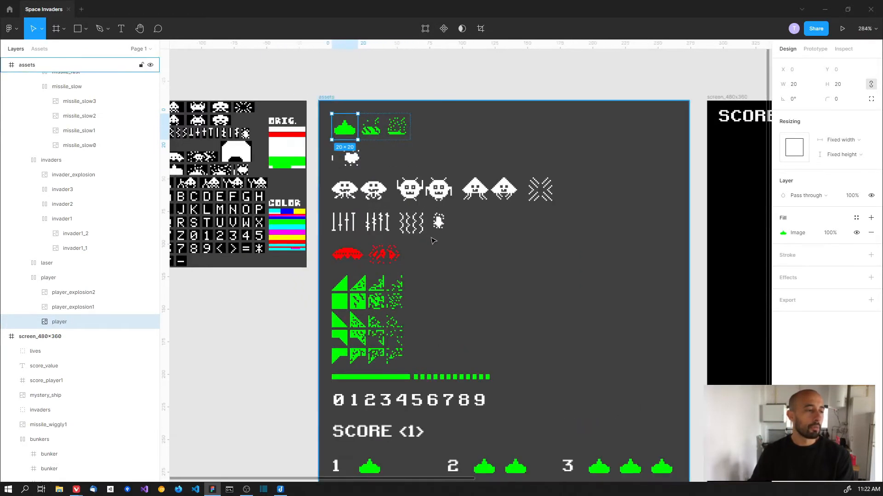
pyautogui.moveTo(433, 239); pyautogui.dragTo(391, 203)
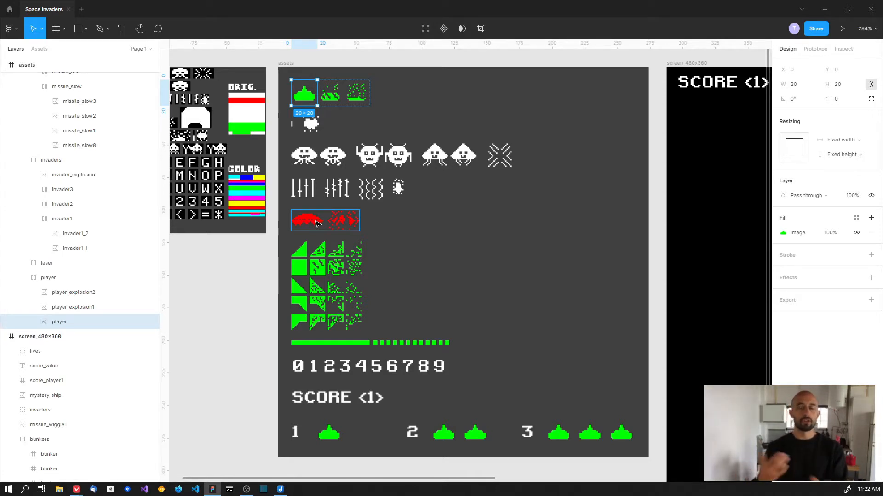
pyautogui.hotkey('alt', 'Tab')
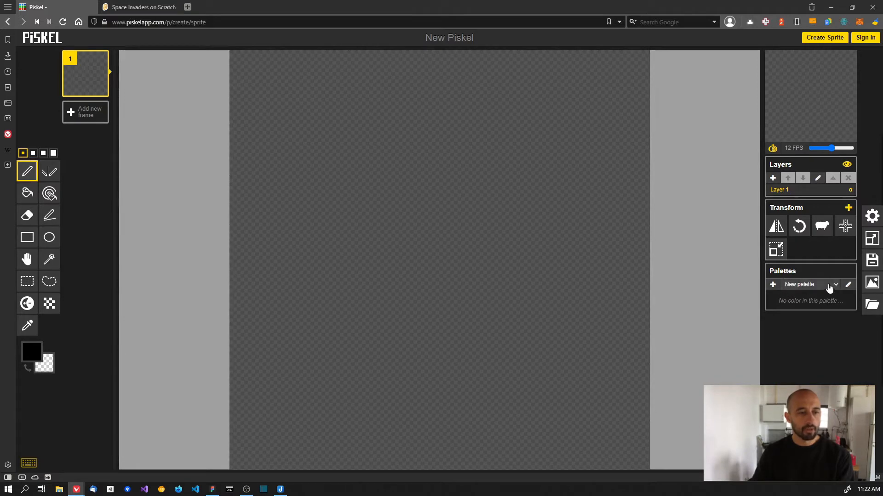
# - Begin a new palette and set its first swatch to white #FFF
pyautogui.click(848, 286)
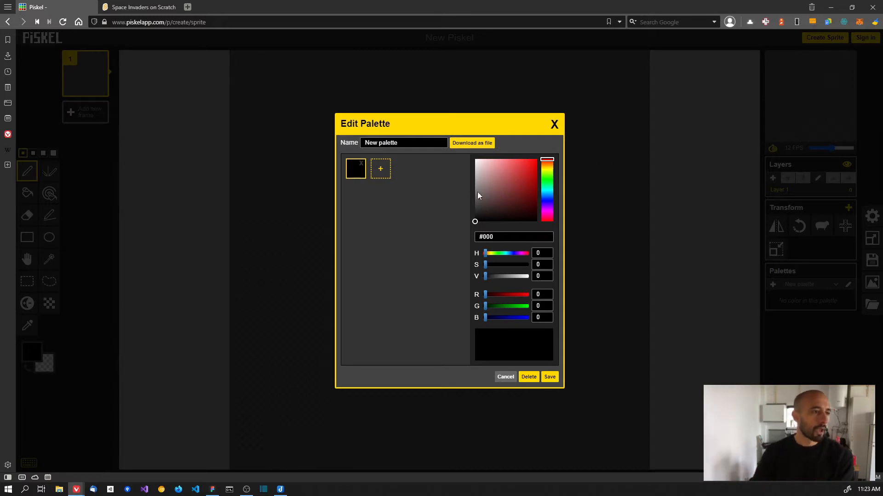
pyautogui.click(523, 160)
pyautogui.moveTo(542, 210); pyautogui.dragTo(441, 250)
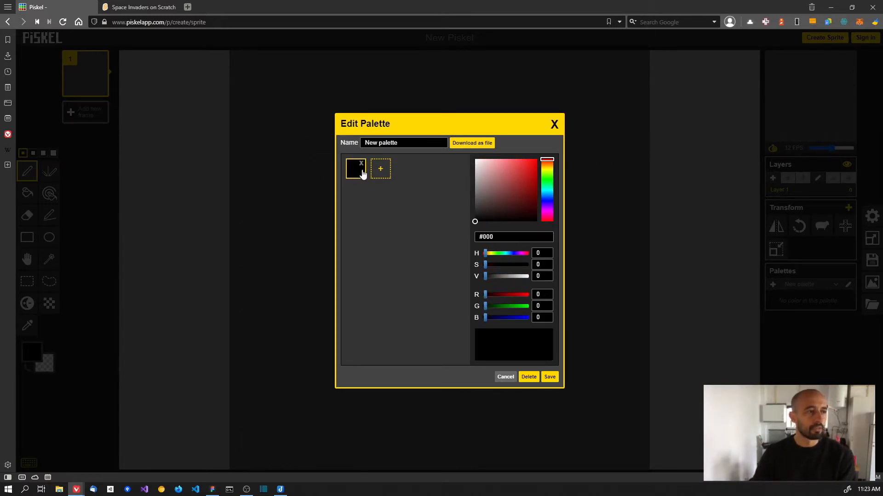
pyautogui.moveTo(488, 211); pyautogui.dragTo(441, 149)
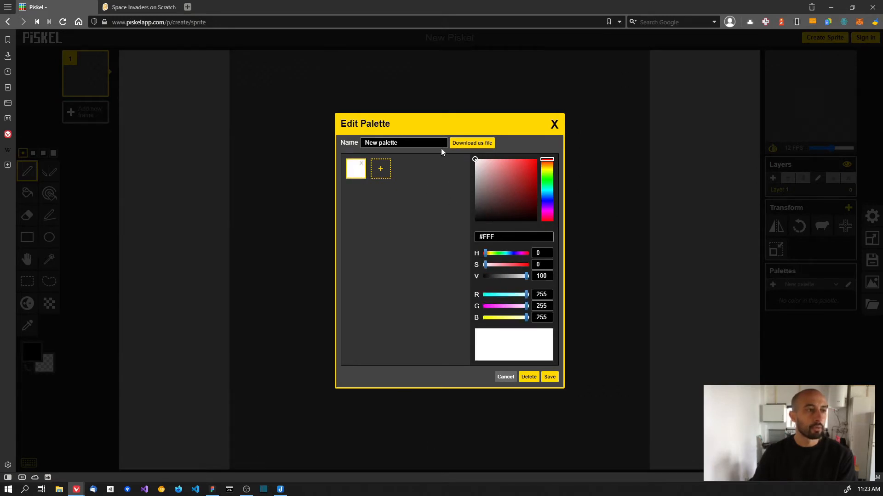
pyautogui.click(488, 186)
pyautogui.moveTo(489, 191); pyautogui.dragTo(469, 154)
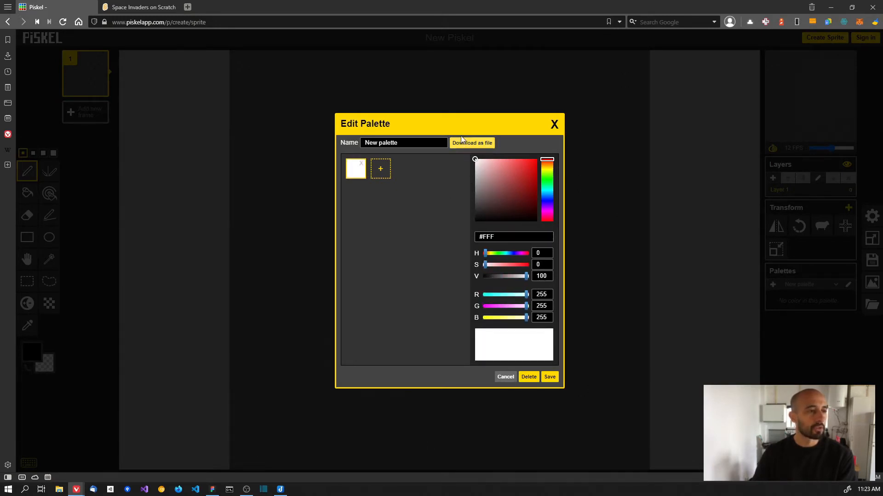
# - Add a second palette swatch in bright green #26FF00
pyautogui.click(382, 174)
pyautogui.moveTo(547, 172)
pyautogui.mouseDown()
pyautogui.moveTo(547, 179)
pyautogui.moveTo(547, 139)
pyautogui.mouseUp()
pyautogui.click(547, 179)
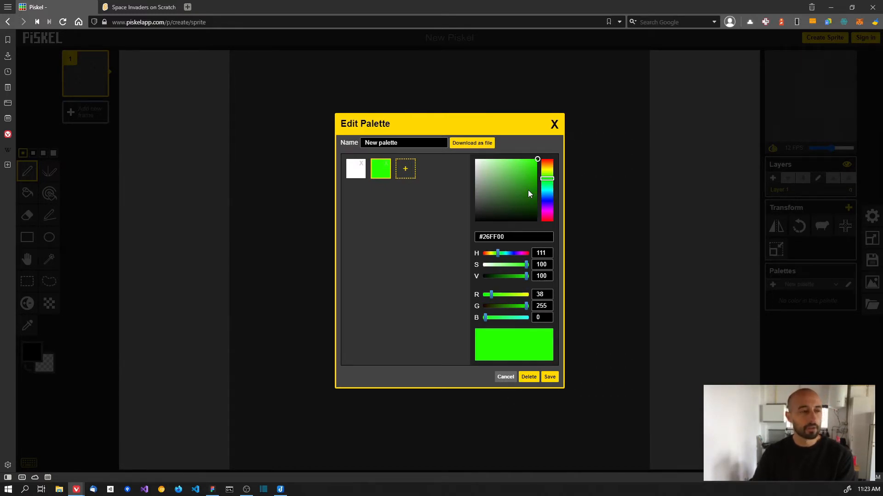
# - Step through the green swatch's #26FF00 hex code, highlighting the red, green and blue digit pairs
pyautogui.click(509, 237)
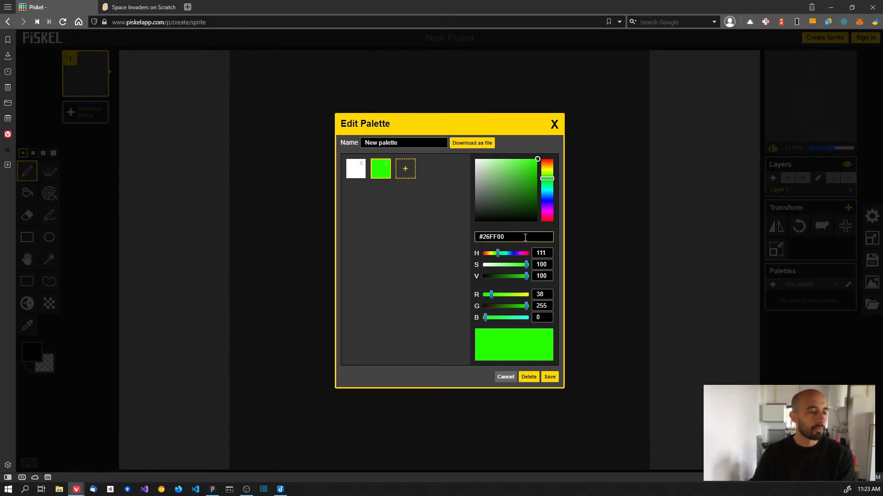
pyautogui.press('Left')
pyautogui.press('Left')
pyautogui.press('Left')
pyautogui.press('Left')
pyautogui.press('Left')
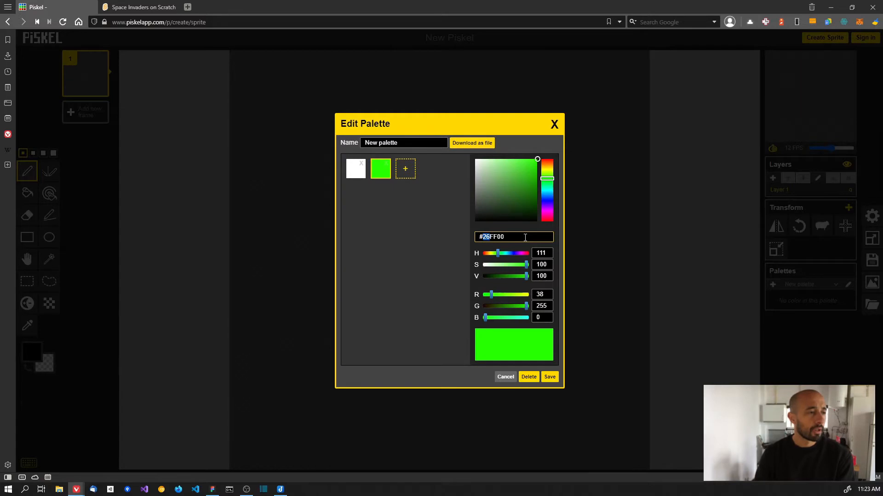
pyautogui.press('Right')
pyautogui.hotkey('shift', 'Right')
pyautogui.hotkey('shift', 'Right')
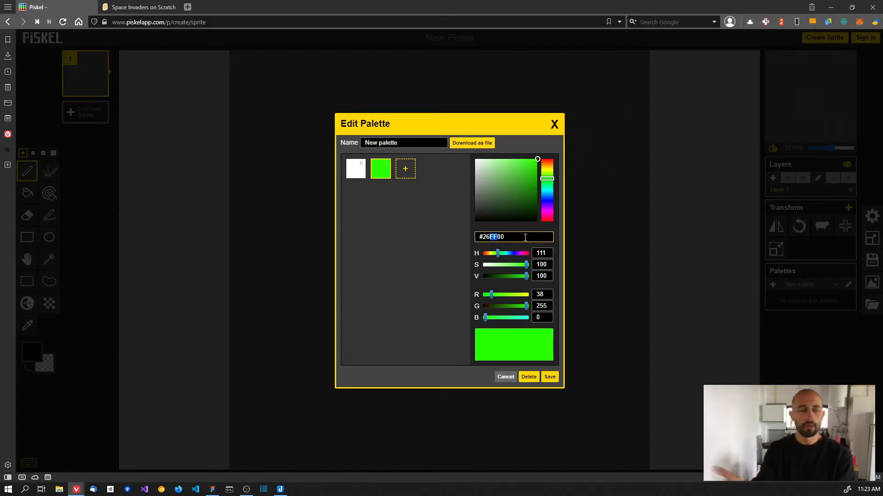
pyautogui.press('Left')
pyautogui.hotkey('shift', 'Left')
pyautogui.hotkey('shift', 'Left')
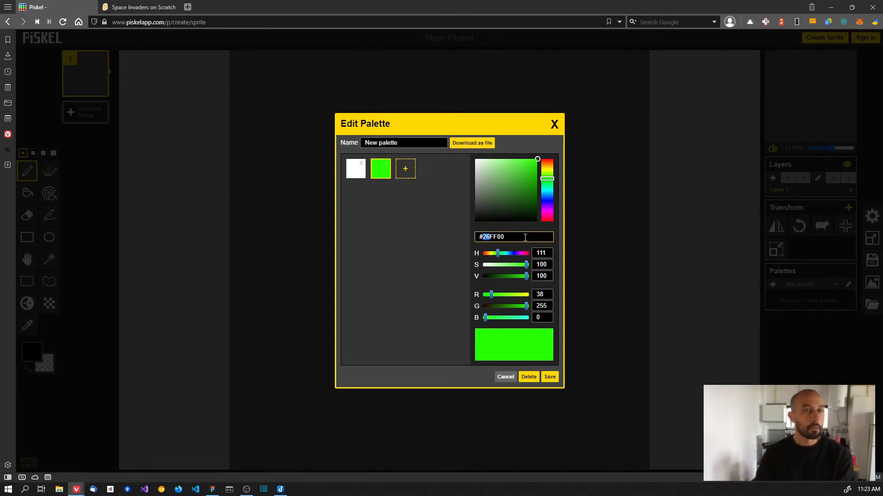
pyautogui.press('Right')
pyautogui.hotkey('shift', 'Right')
pyautogui.hotkey('shift', 'Right')
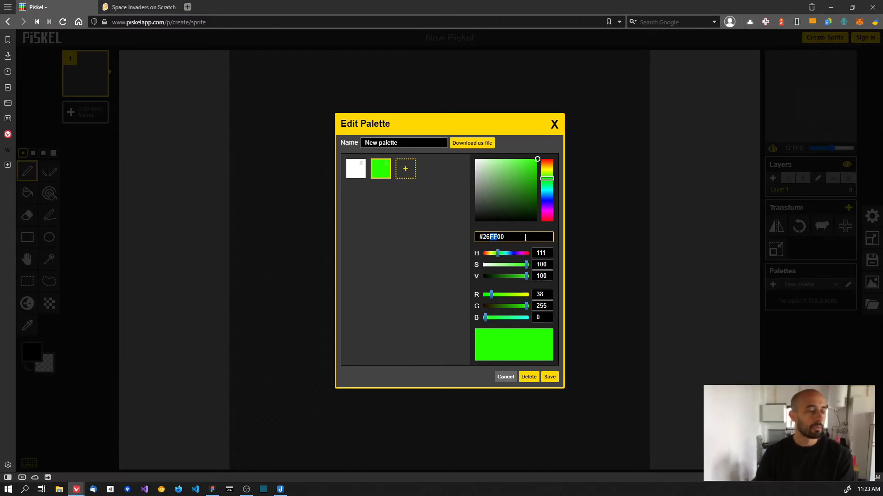
pyautogui.press('Right')
pyautogui.hotkey('shift', 'Left')
pyautogui.hotkey('shift', 'Left')
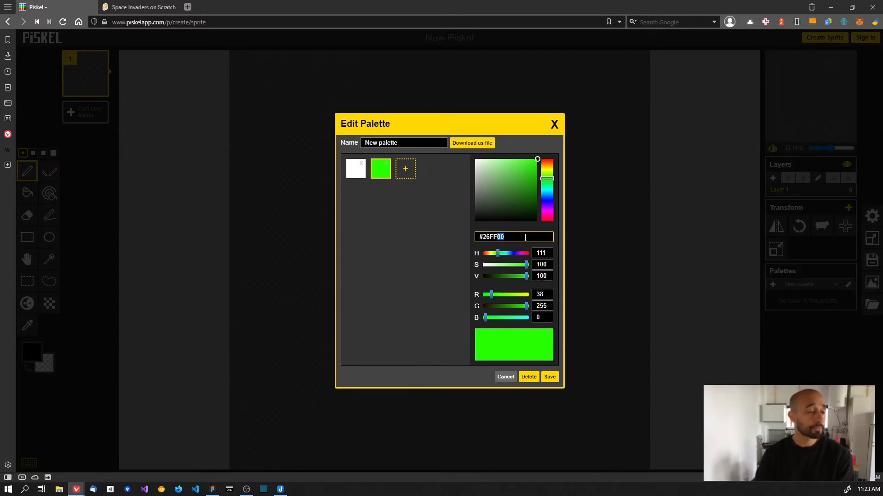
pyautogui.press('Left')
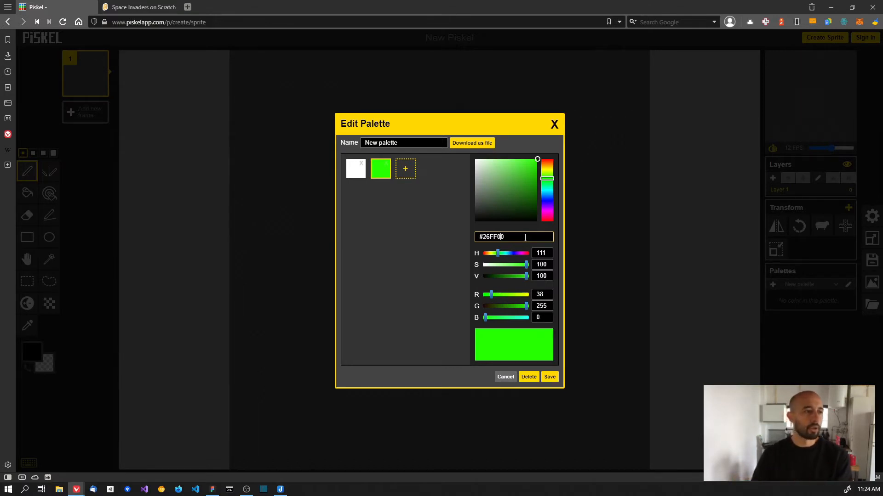
# - Replace the green's hex value with pure #0F0, then add a third palette swatch
pyautogui.press('Left')
pyautogui.hotkey('shift', 'Right')
pyautogui.hotkey('shift', 'Right')
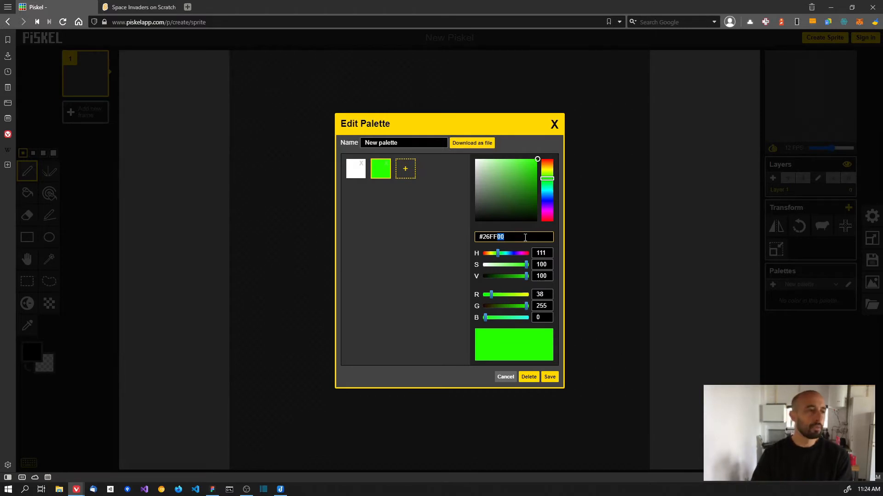
pyautogui.press('Left')
pyautogui.hotkey('shift', 'Right')
pyautogui.hotkey('shift', 'Right')
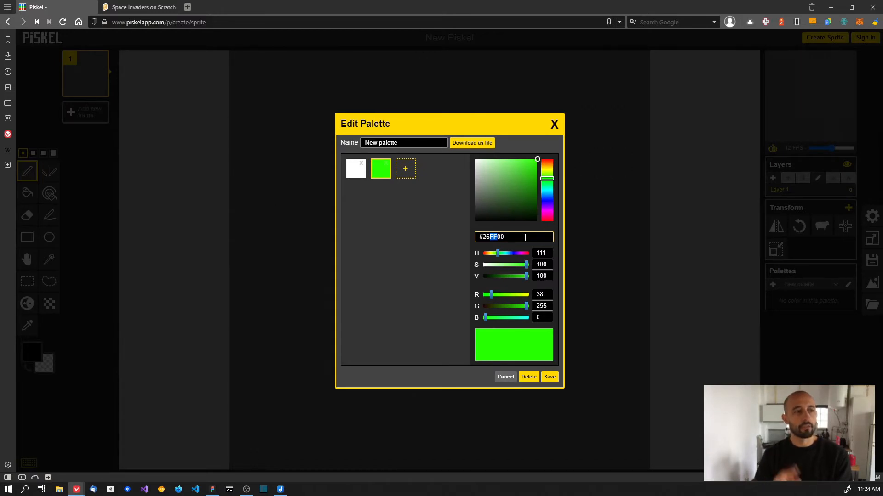
pyautogui.press('Left')
pyautogui.press('Left')
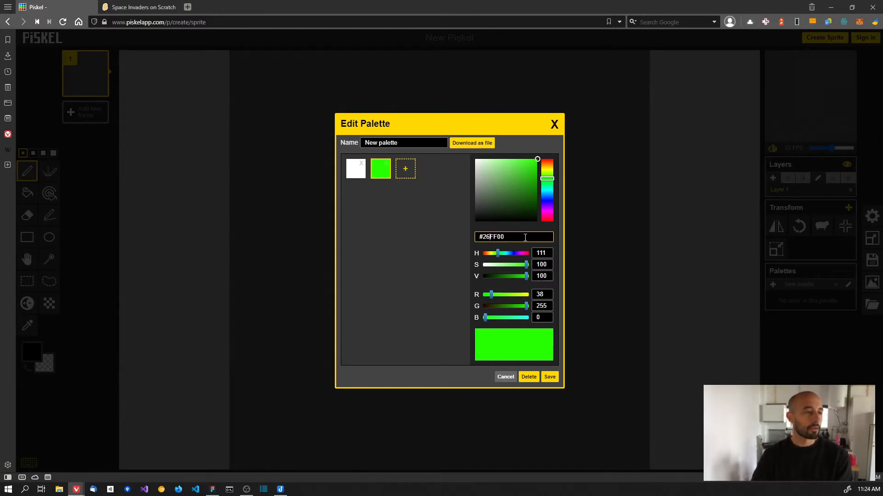
pyautogui.hotkey('shift', 'Left')
pyautogui.hotkey('shift', 'Left')
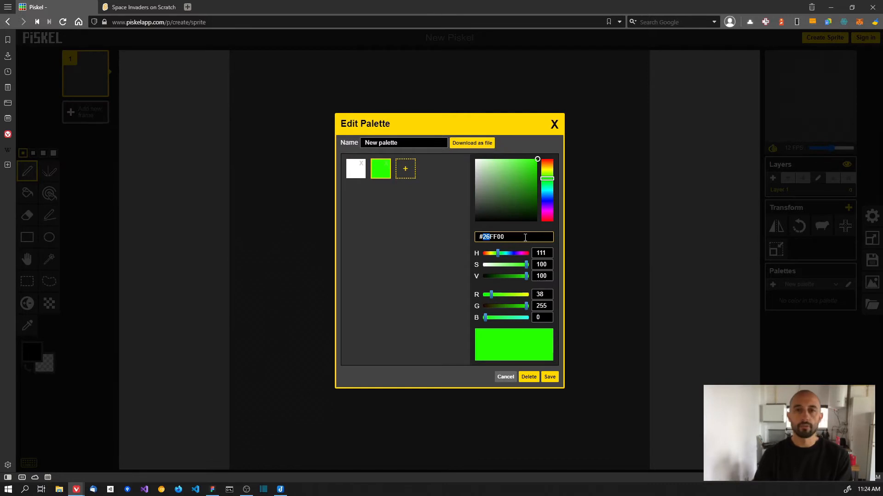
pyautogui.write('00')
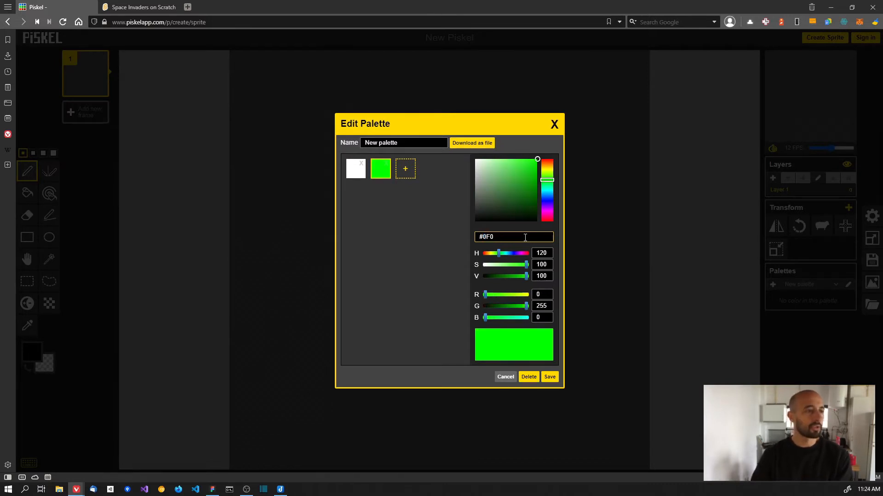
pyautogui.write('0')
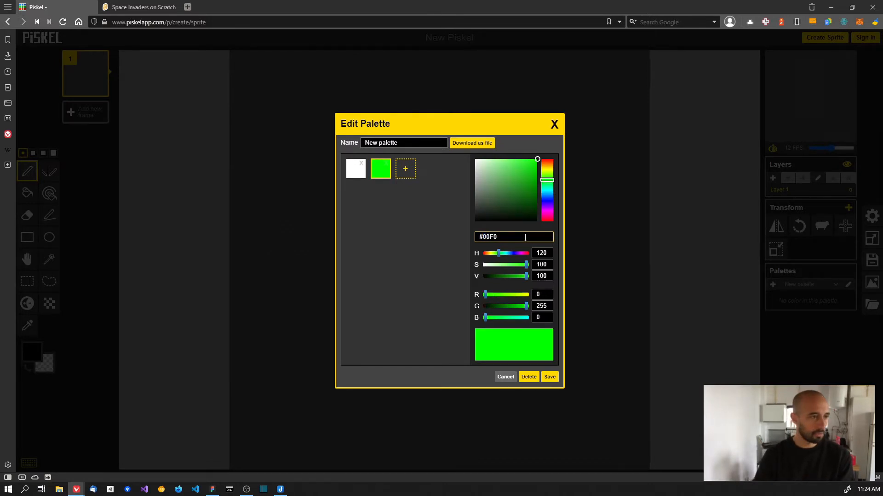
pyautogui.write('F')
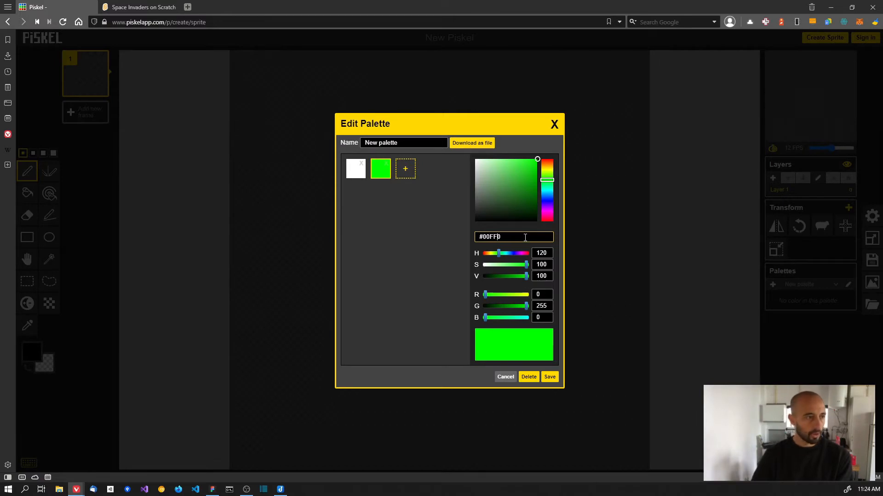
pyautogui.write('0')
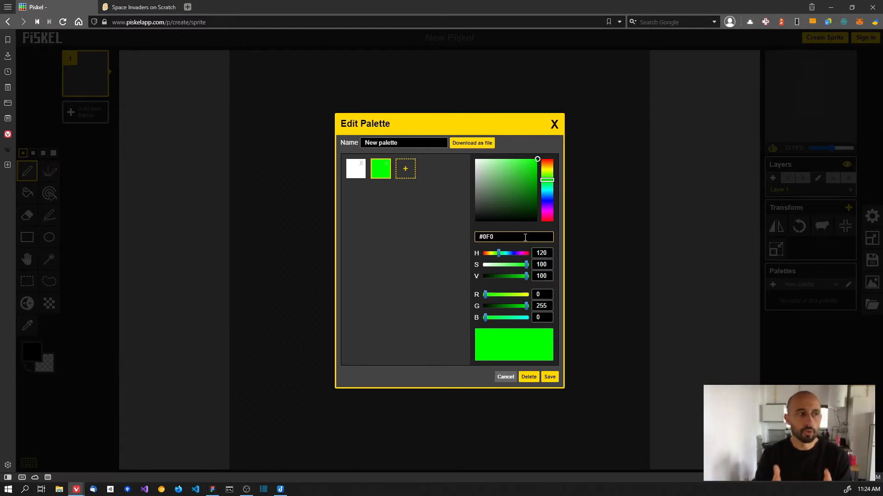
pyautogui.click(406, 169)
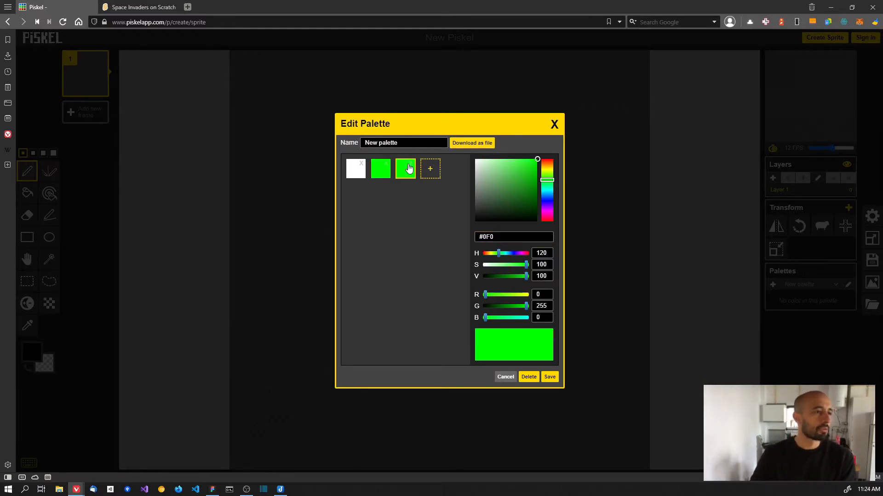
# - Change the third swatch's hex to red #F00 and save the white, green and red palette
pyautogui.click(507, 234)
pyautogui.press('Left')
pyautogui.press('BackSpace')
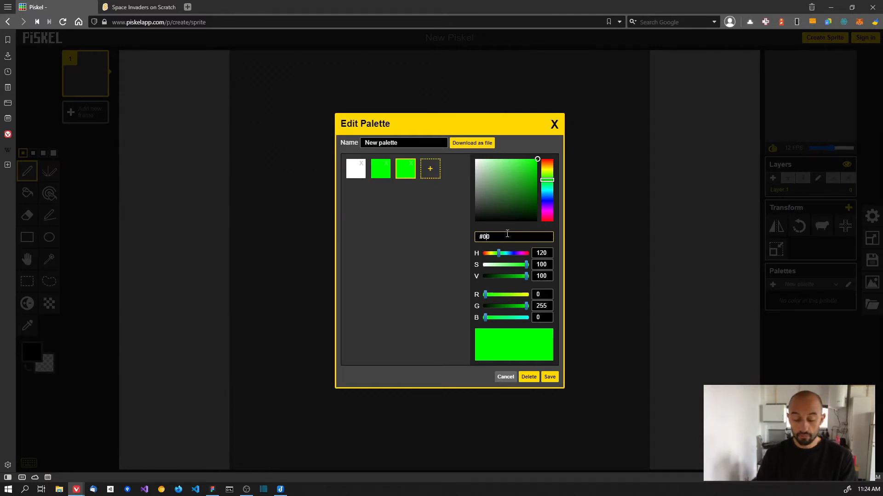
pyautogui.write('0')
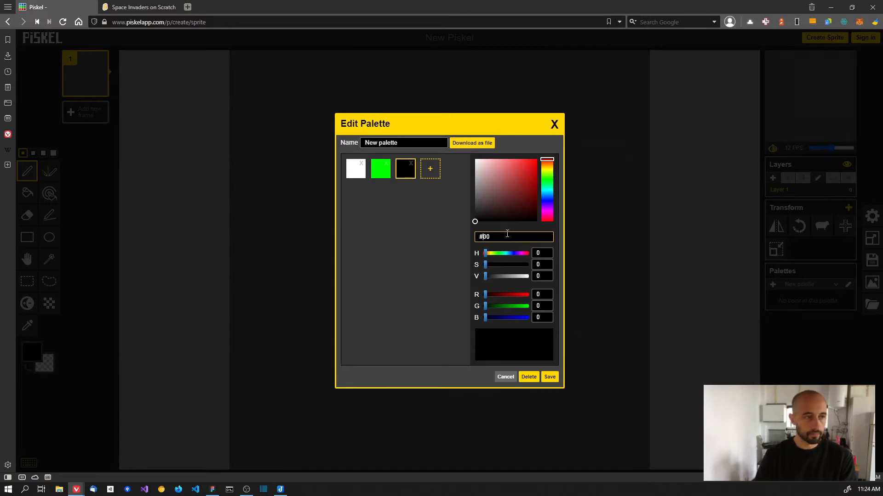
pyautogui.write('F')
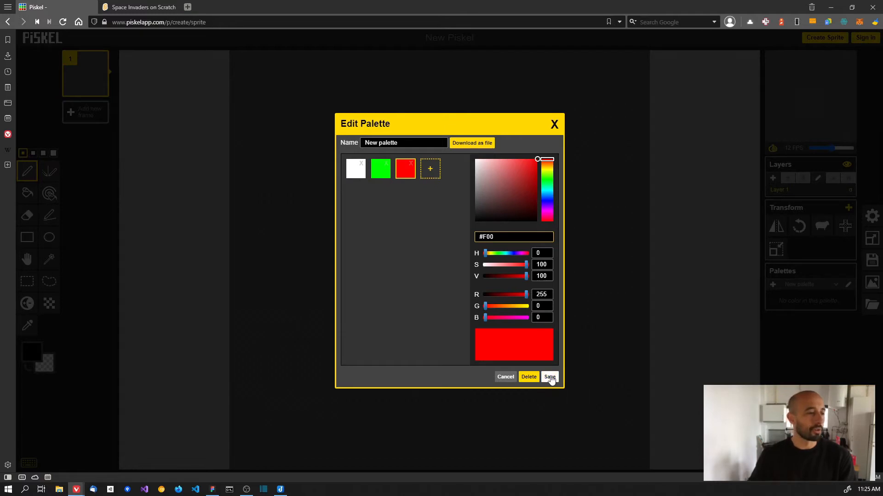
pyautogui.click(550, 376)
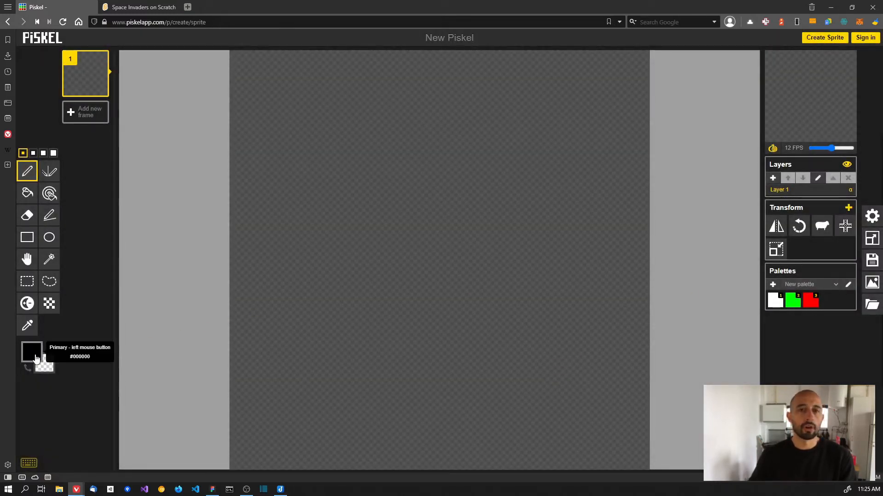
# - Try the white, green and red palette swatches as the drawing colour
pyautogui.click(32, 353)
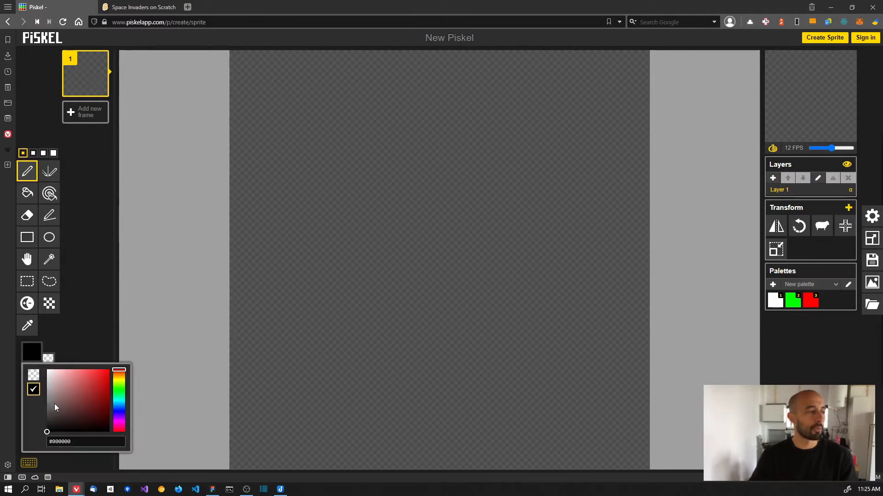
pyautogui.click(205, 288)
pyautogui.click(792, 304)
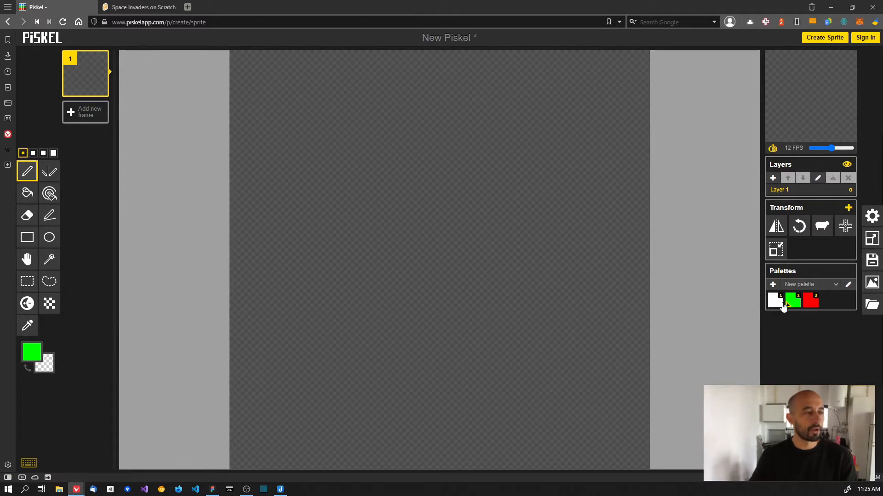
pyautogui.click(776, 303)
pyautogui.click(792, 305)
pyautogui.click(805, 305)
pyautogui.click(793, 305)
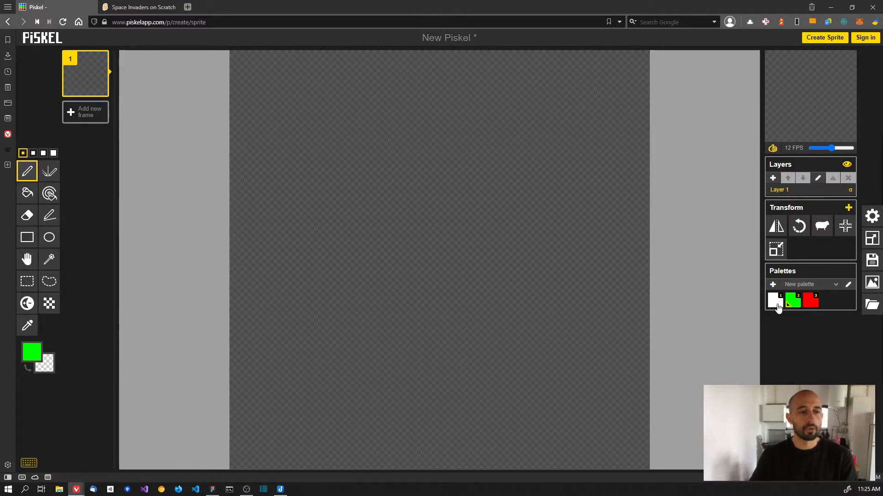
pyautogui.click(776, 303)
# - Cycle the drawing colour with palette keys 1–3 and swatch clicks, ending on green
pyautogui.press('3')
pyautogui.press('2')
pyautogui.press('3')
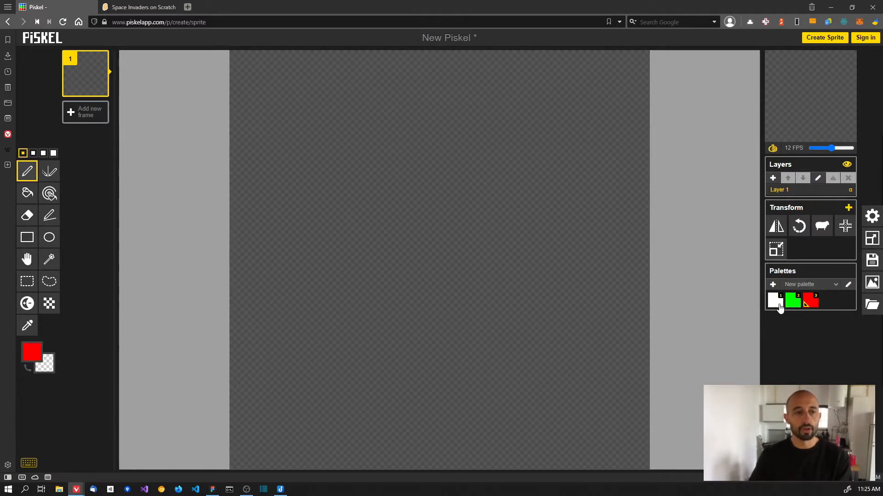
pyautogui.press('2')
pyautogui.click(775, 302)
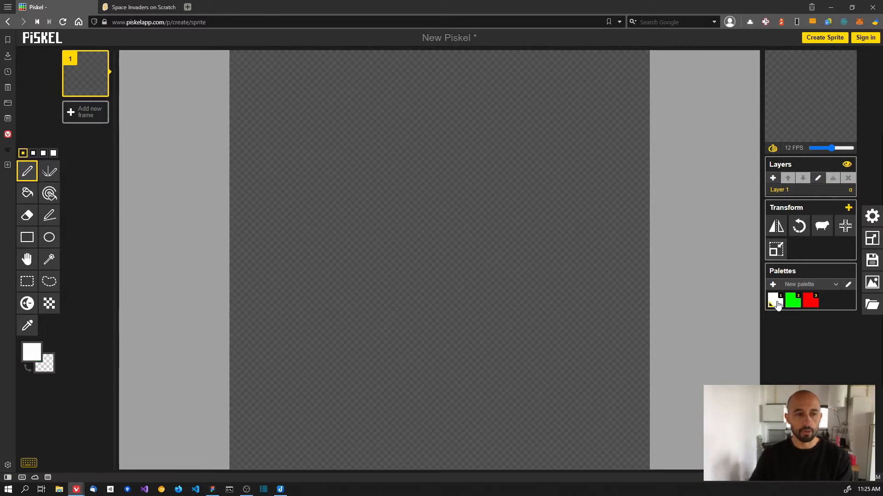
pyautogui.click(793, 302)
pyautogui.click(809, 302)
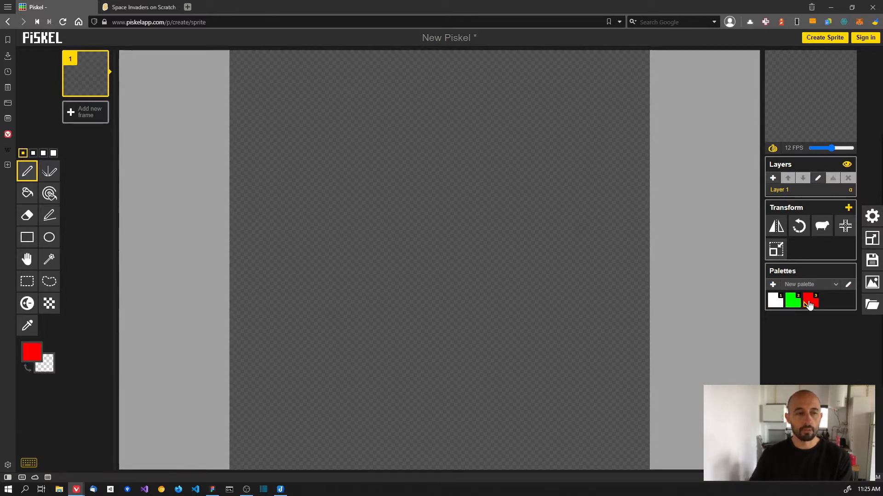
pyautogui.press('2')
pyautogui.press('3')
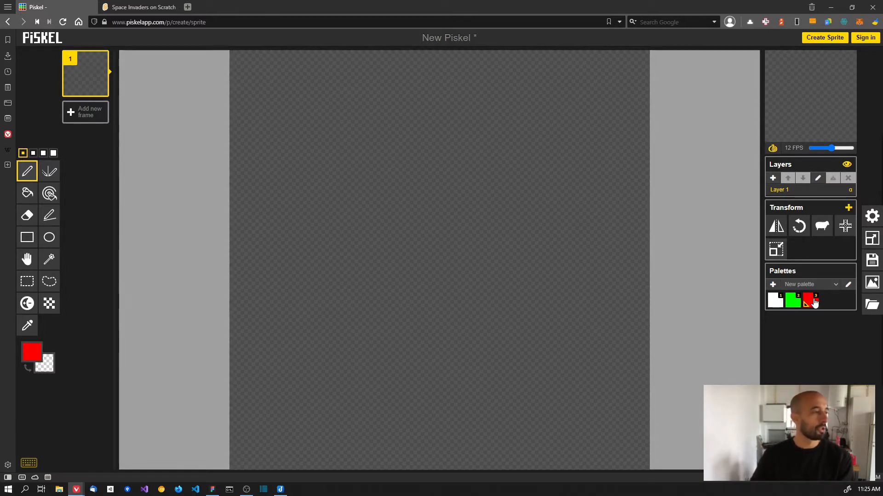
pyautogui.press('1')
pyautogui.press('2')
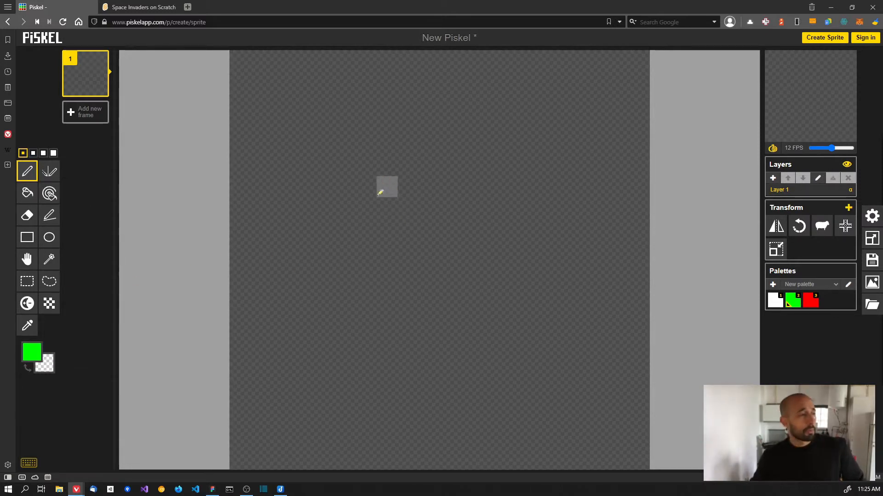
pyautogui.moveTo(366, 184)
pyautogui.mouseDown()
pyautogui.moveTo(382, 228)
pyautogui.moveTo(450, 275)
pyautogui.moveTo(410, 171)
pyautogui.moveTo(500, 201)
pyautogui.moveTo(506, 297)
pyautogui.moveTo(359, 337)
pyautogui.moveTo(325, 269)
pyautogui.mouseUp()
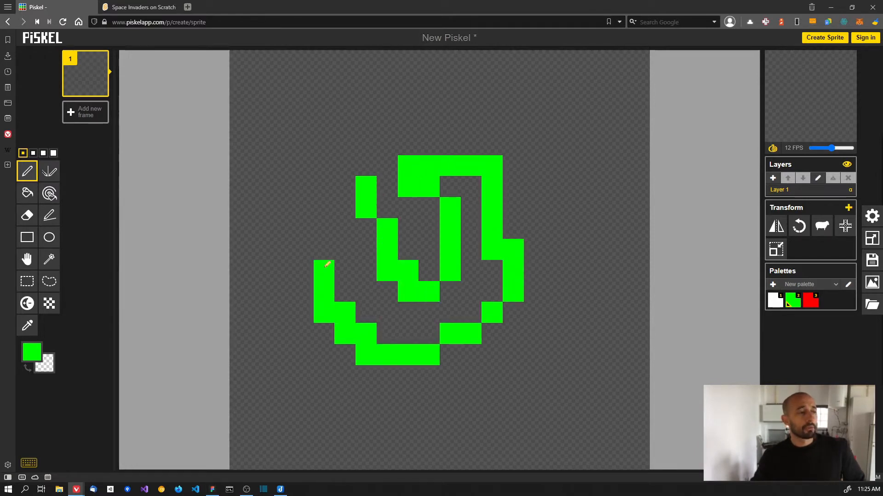
pyautogui.moveTo(302, 216)
pyautogui.mouseDown()
pyautogui.moveTo(341, 127)
pyautogui.moveTo(507, 119)
pyautogui.moveTo(544, 175)
pyautogui.moveTo(576, 250)
pyautogui.mouseUp()
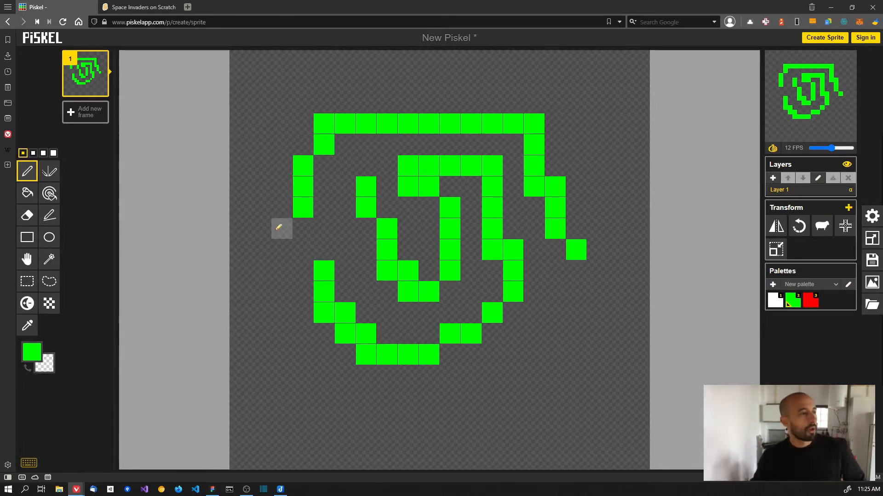
pyautogui.moveTo(296, 217)
pyautogui.mouseDown()
pyautogui.moveTo(326, 130)
pyautogui.moveTo(527, 117)
pyautogui.moveTo(553, 161)
pyautogui.moveTo(574, 253)
pyautogui.moveTo(524, 139)
pyautogui.moveTo(522, 158)
pyautogui.moveTo(533, 144)
pyautogui.moveTo(389, 179)
pyautogui.moveTo(368, 245)
pyautogui.moveTo(419, 306)
pyautogui.moveTo(302, 311)
pyautogui.moveTo(382, 357)
pyautogui.moveTo(437, 354)
pyautogui.mouseUp()
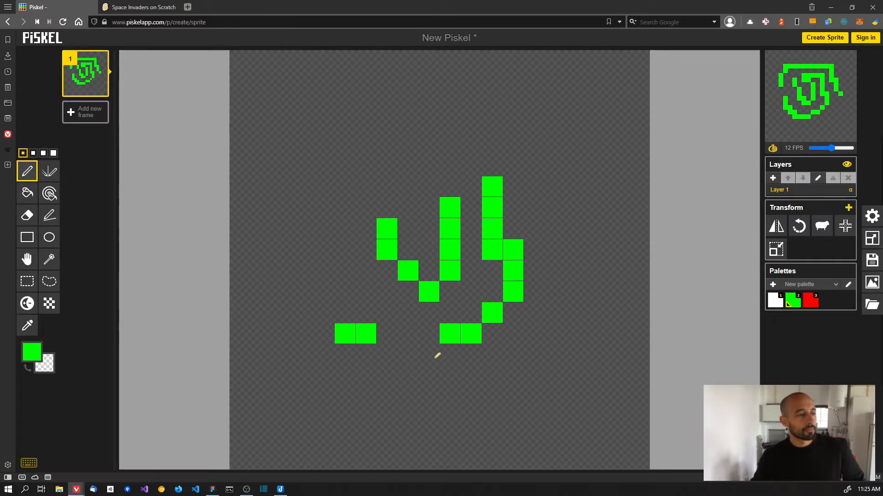
pyautogui.click(28, 215)
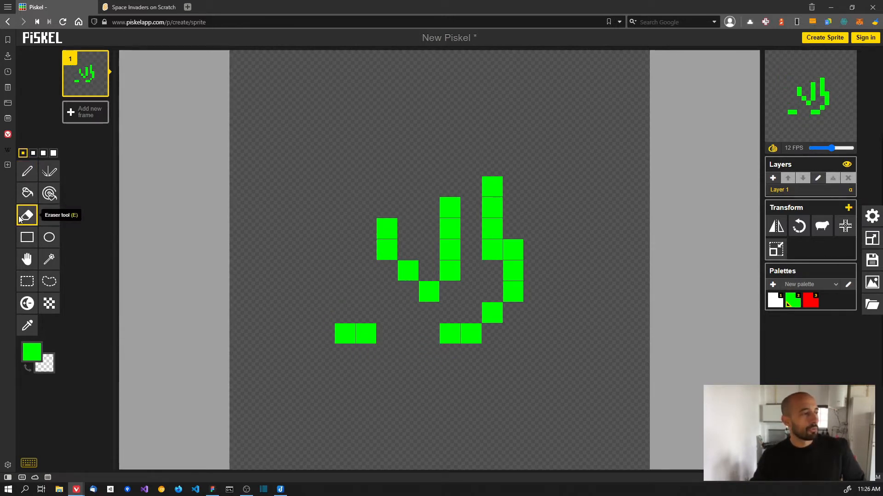
pyautogui.moveTo(324, 333)
pyautogui.mouseDown()
pyautogui.moveTo(378, 334)
pyautogui.moveTo(372, 228)
pyautogui.moveTo(393, 269)
pyautogui.moveTo(460, 301)
pyautogui.moveTo(480, 181)
pyautogui.moveTo(491, 187)
pyautogui.moveTo(459, 216)
pyautogui.moveTo(513, 250)
pyautogui.mouseUp()
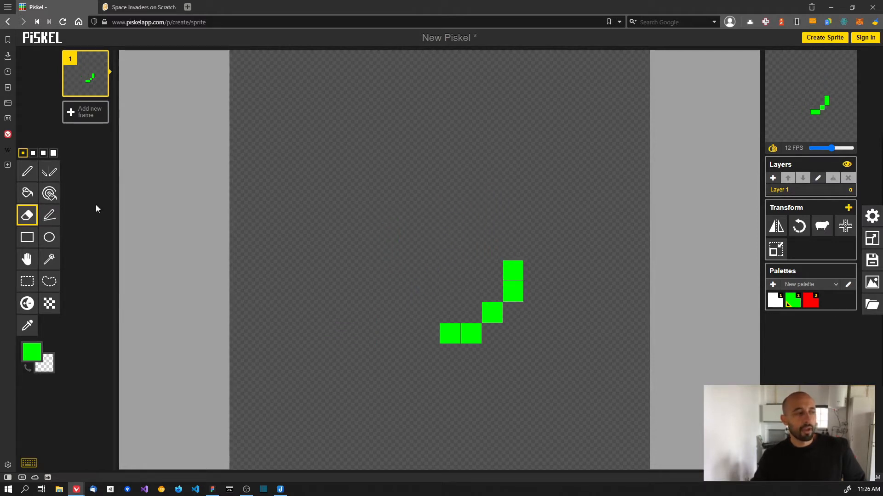
pyautogui.click(27, 173)
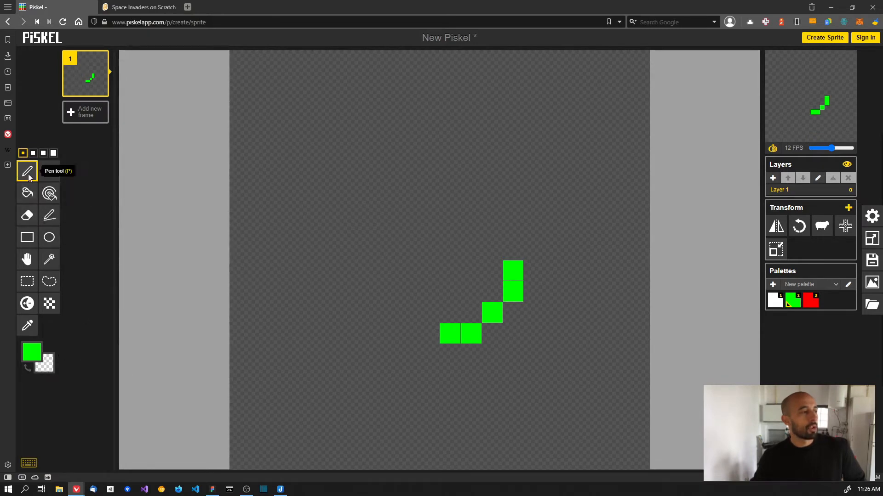
pyautogui.moveTo(514, 291)
pyautogui.mouseDown()
pyautogui.moveTo(449, 314)
pyautogui.moveTo(464, 335)
pyautogui.mouseUp()
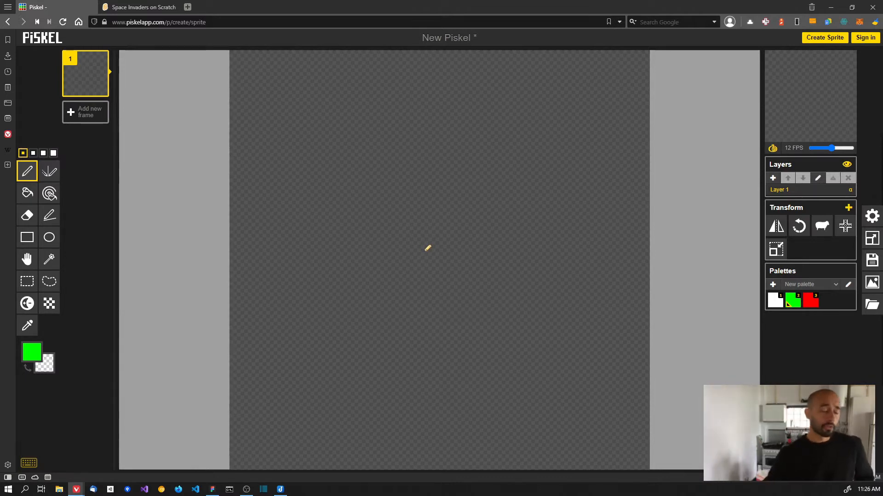
pyautogui.click(28, 193)
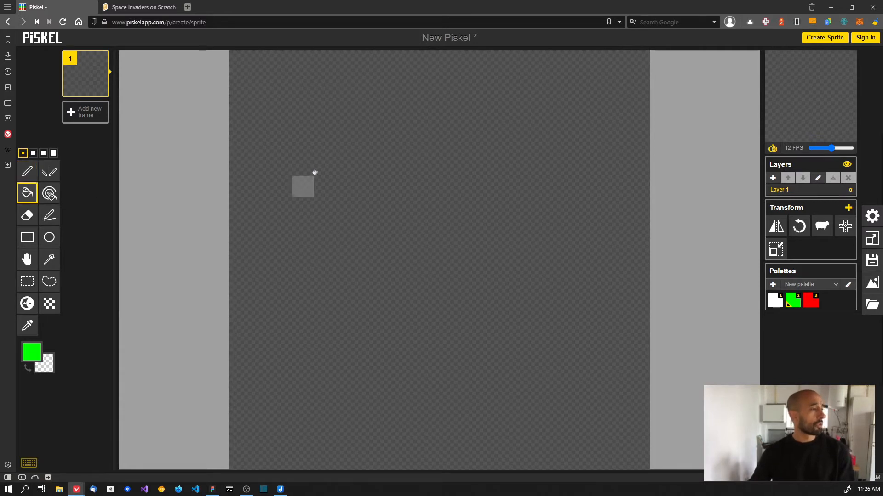
pyautogui.click(333, 170)
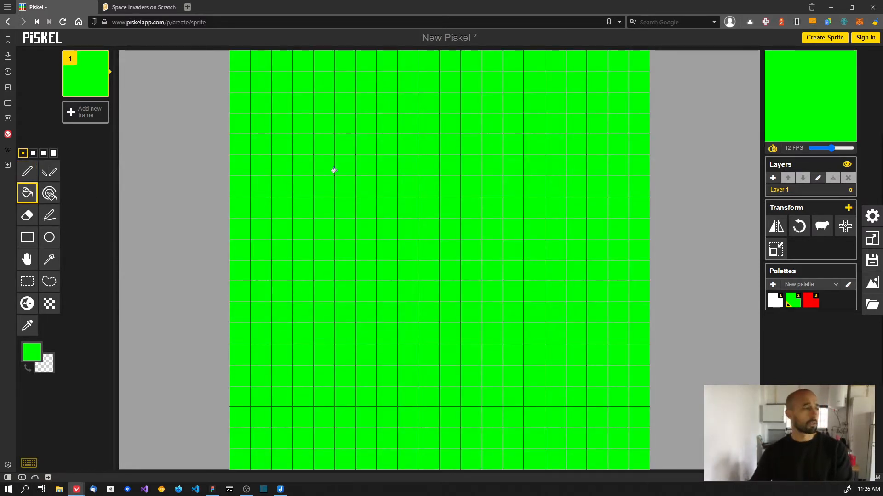
pyautogui.hotkey('ctrl', 'z')
pyautogui.hotkey('ctrl', 'y')
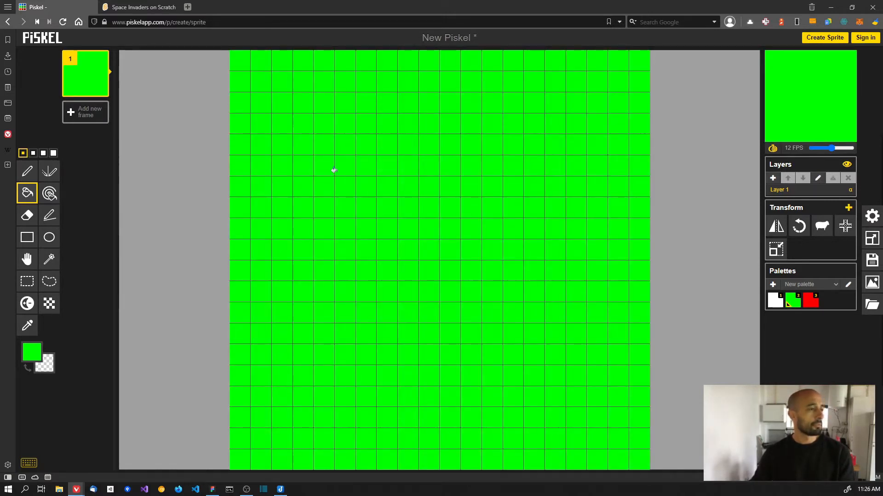
pyautogui.hotkey('ctrl', 'z')
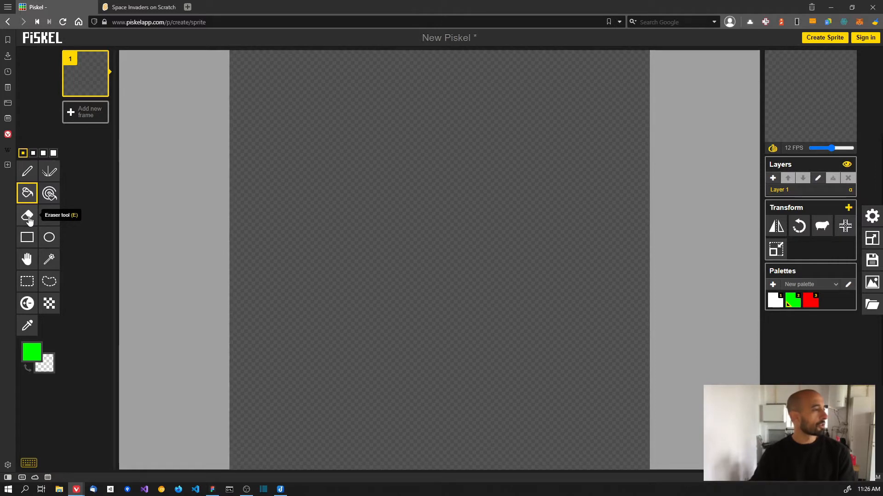
pyautogui.click(49, 215)
pyautogui.moveTo(281, 145)
pyautogui.mouseDown()
pyautogui.moveTo(505, 173)
pyautogui.moveTo(563, 145)
pyautogui.moveTo(536, 185)
pyautogui.moveTo(555, 395)
pyautogui.moveTo(575, 415)
pyautogui.moveTo(285, 428)
pyautogui.moveTo(504, 170)
pyautogui.moveTo(466, 106)
pyautogui.moveTo(320, 404)
pyautogui.moveTo(533, 311)
pyautogui.moveTo(453, 367)
pyautogui.moveTo(442, 360)
pyautogui.moveTo(446, 344)
pyautogui.moveTo(335, 216)
pyautogui.moveTo(279, 131)
pyautogui.moveTo(400, 285)
pyautogui.moveTo(408, 312)
pyautogui.mouseUp()
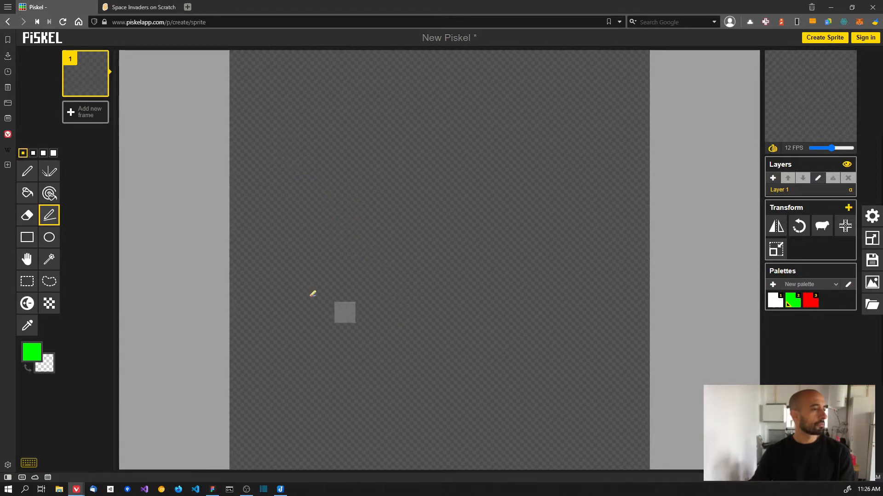
pyautogui.click(27, 237)
pyautogui.moveTo(345, 165)
pyautogui.mouseDown()
pyautogui.moveTo(545, 327)
pyautogui.moveTo(409, 165)
pyautogui.moveTo(345, 161)
pyautogui.moveTo(485, 253)
pyautogui.moveTo(578, 346)
pyautogui.moveTo(576, 333)
pyautogui.mouseUp()
pyautogui.click(49, 238)
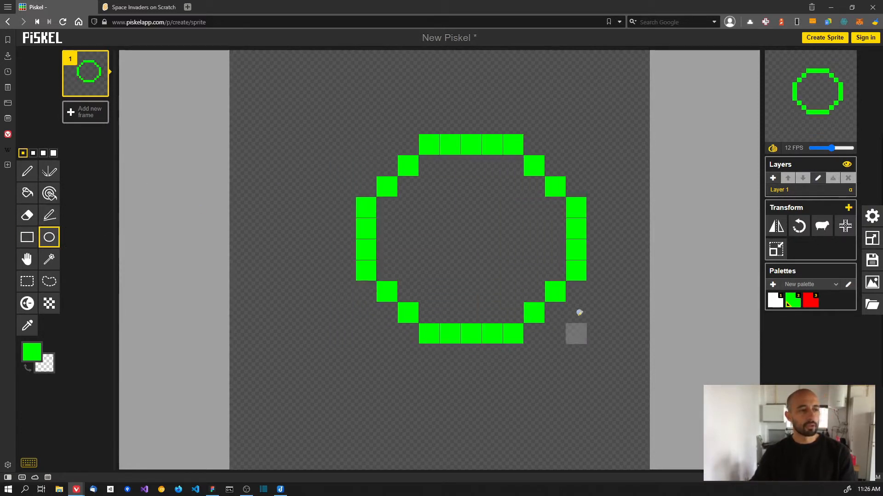
pyautogui.moveTo(428, 144)
pyautogui.mouseDown()
pyautogui.moveTo(538, 250)
pyautogui.moveTo(555, 330)
pyautogui.mouseUp()
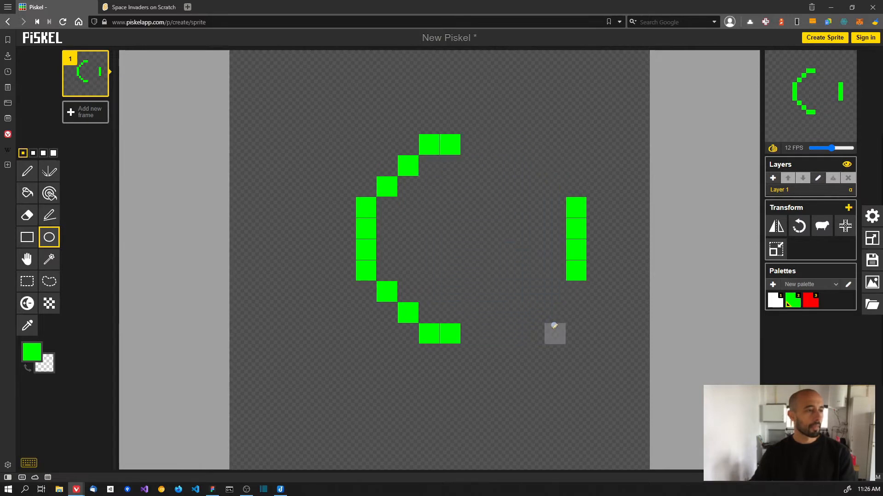
pyautogui.click(28, 171)
pyautogui.moveTo(432, 128)
pyautogui.mouseDown()
pyautogui.moveTo(408, 169)
pyautogui.moveTo(352, 224)
pyautogui.moveTo(377, 286)
pyautogui.moveTo(362, 229)
pyautogui.moveTo(433, 326)
pyautogui.moveTo(469, 334)
pyautogui.moveTo(579, 227)
pyautogui.mouseUp()
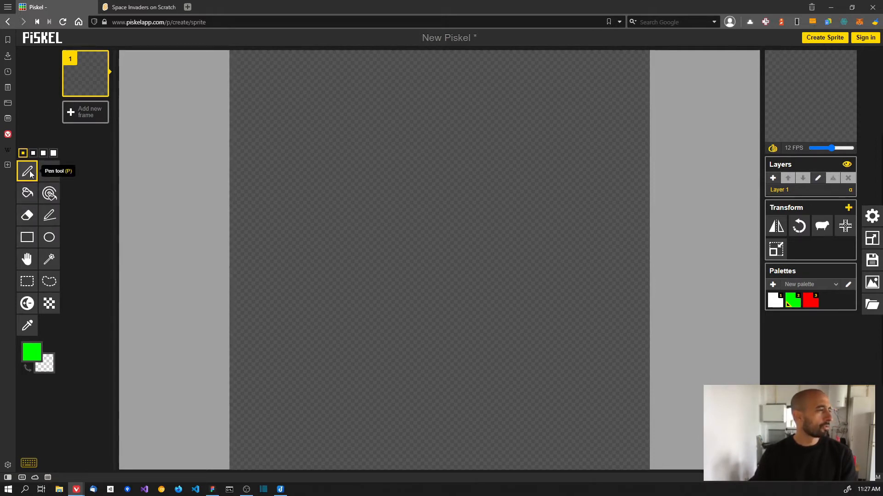
# - Select the Vertical Mirror pen, then bring up the Figma Space Invaders reference file
pyautogui.click(49, 172)
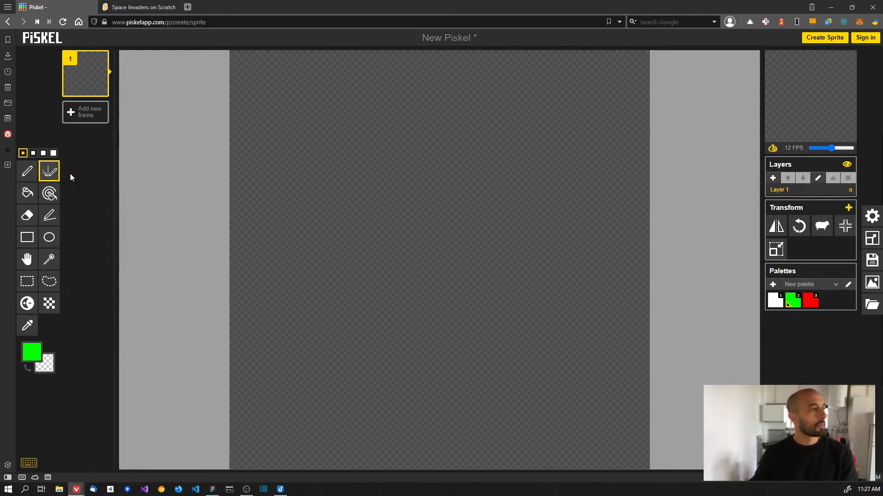
pyautogui.hotkey('alt', 'Tab')
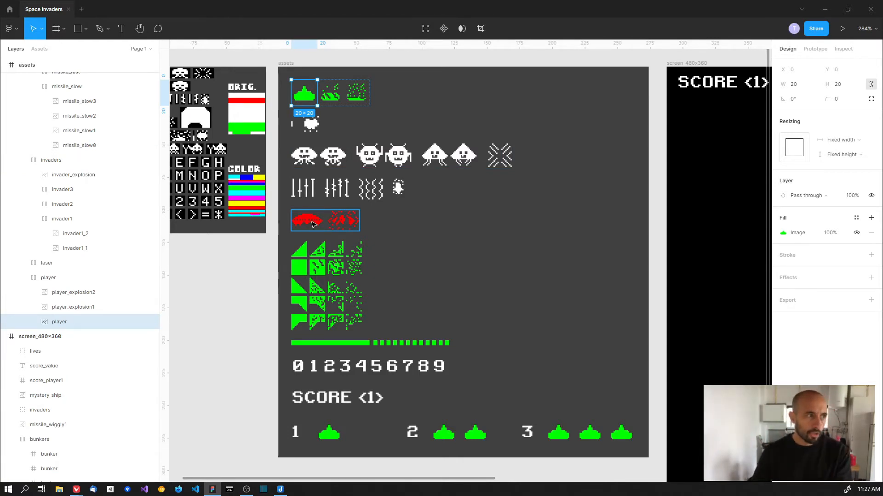
# - Switch from Figma back to the blank 20×20 Piskel canvas
pyautogui.hotkey('alt', 'Tab')
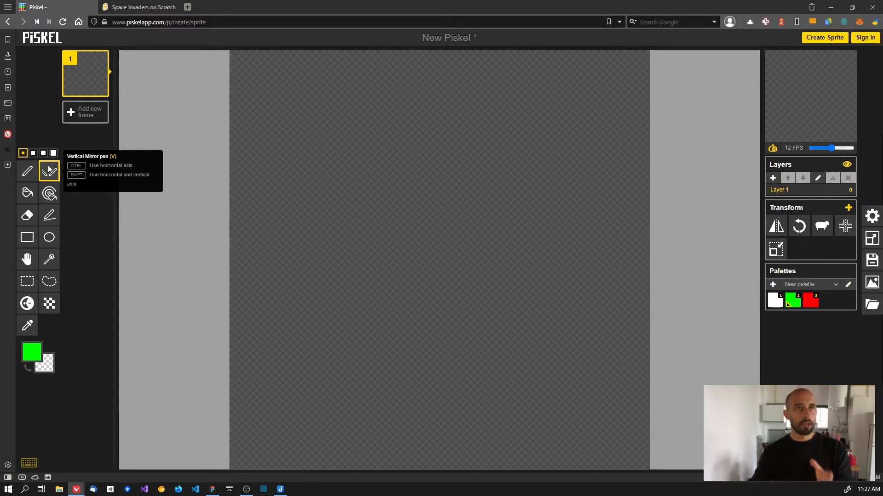
pyautogui.click(345, 166)
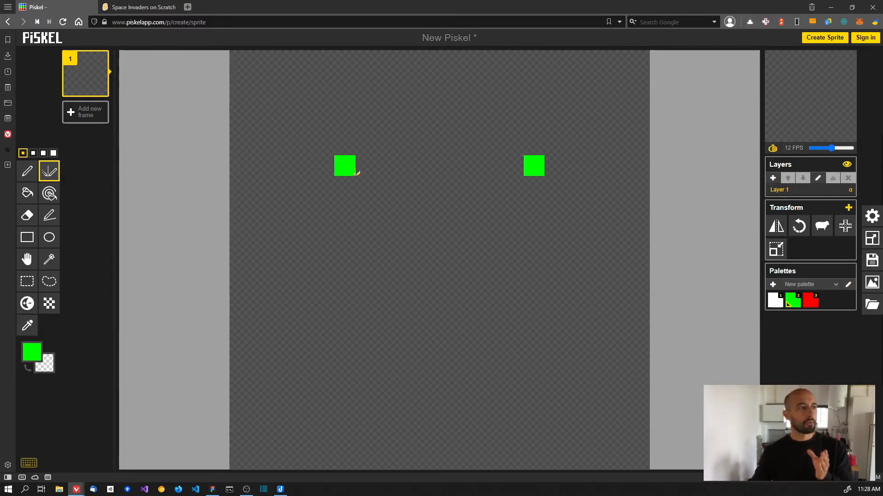
pyautogui.click(365, 183)
pyautogui.click(345, 187)
pyautogui.click(364, 162)
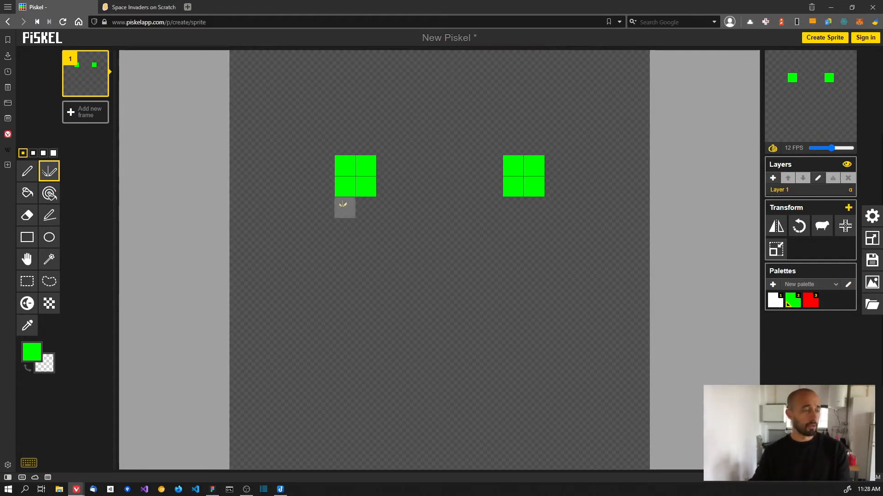
pyautogui.moveTo(311, 236)
pyautogui.mouseDown()
pyautogui.moveTo(338, 247)
pyautogui.moveTo(322, 255)
pyautogui.moveTo(308, 248)
pyautogui.moveTo(346, 239)
pyautogui.moveTo(300, 228)
pyautogui.moveTo(319, 255)
pyautogui.moveTo(360, 185)
pyautogui.moveTo(329, 220)
pyautogui.moveTo(353, 165)
pyautogui.mouseUp()
pyautogui.moveTo(532, 164)
pyautogui.mouseDown()
pyautogui.moveTo(592, 188)
pyautogui.moveTo(560, 186)
pyautogui.moveTo(551, 177)
pyautogui.moveTo(539, 202)
pyautogui.mouseUp()
pyautogui.click(594, 166)
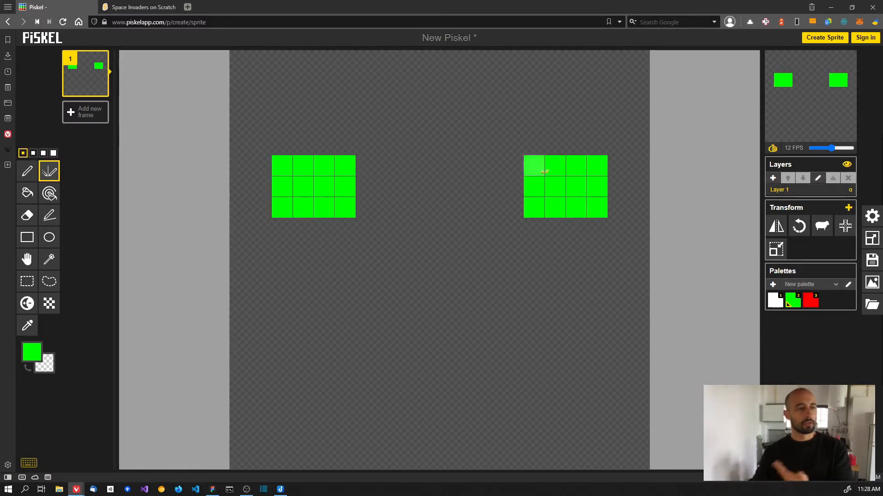
pyautogui.moveTo(538, 168)
pyautogui.mouseDown()
pyautogui.moveTo(610, 170)
pyautogui.moveTo(599, 204)
pyautogui.moveTo(540, 186)
pyautogui.moveTo(535, 199)
pyautogui.moveTo(575, 190)
pyautogui.mouseUp()
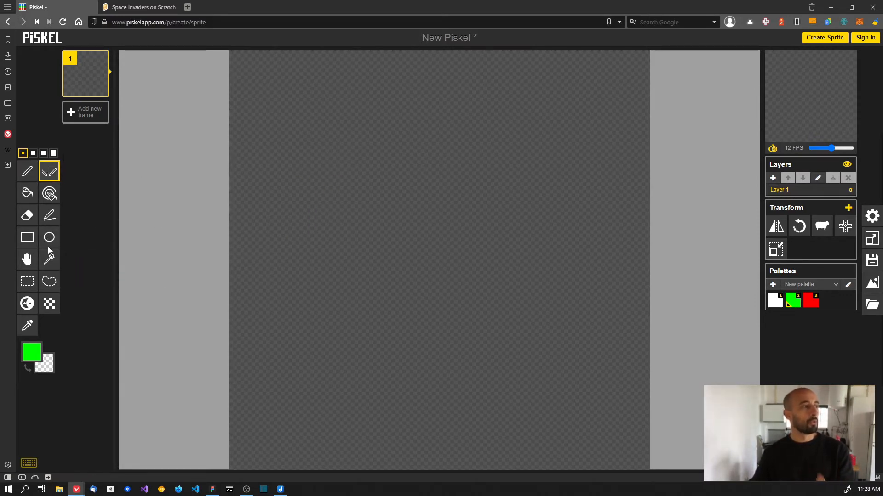
pyautogui.click(49, 215)
pyautogui.moveTo(238, 233)
pyautogui.mouseDown()
pyautogui.moveTo(577, 248)
pyautogui.moveTo(643, 229)
pyautogui.mouseUp()
pyautogui.click(28, 177)
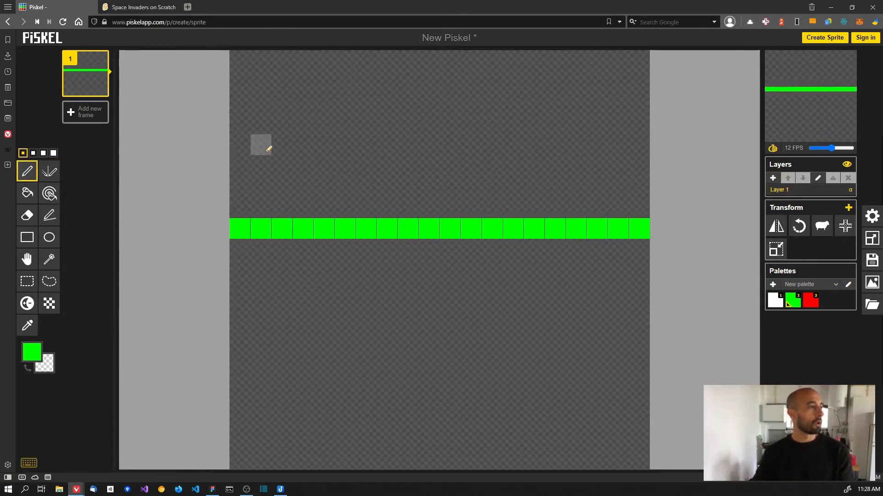
pyautogui.moveTo(304, 102)
pyautogui.mouseDown()
pyautogui.moveTo(344, 104)
pyautogui.moveTo(343, 133)
pyautogui.moveTo(301, 122)
pyautogui.moveTo(304, 108)
pyautogui.moveTo(347, 108)
pyautogui.moveTo(343, 141)
pyautogui.moveTo(304, 121)
pyautogui.moveTo(317, 113)
pyautogui.moveTo(346, 133)
pyautogui.moveTo(346, 144)
pyautogui.moveTo(326, 141)
pyautogui.moveTo(337, 125)
pyautogui.moveTo(331, 148)
pyautogui.mouseUp()
pyautogui.click(49, 172)
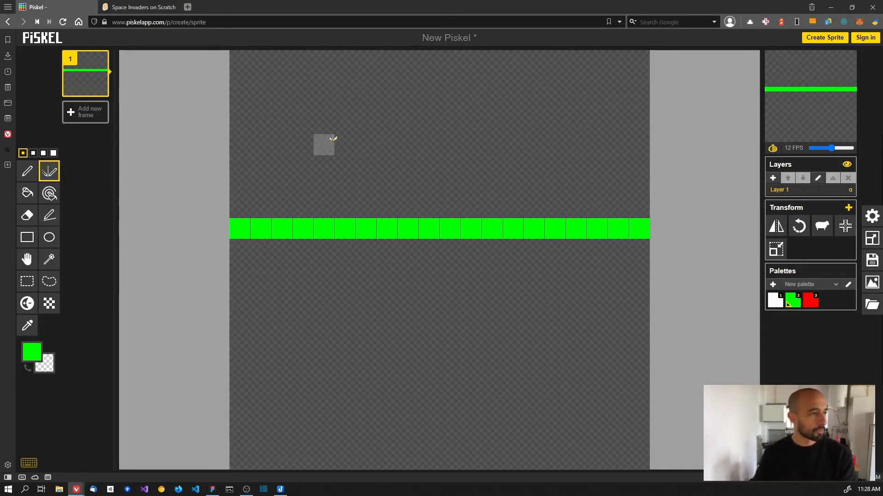
pyautogui.moveTo(325, 103)
pyautogui.mouseDown()
pyautogui.moveTo(345, 124)
pyautogui.moveTo(343, 105)
pyautogui.mouseUp()
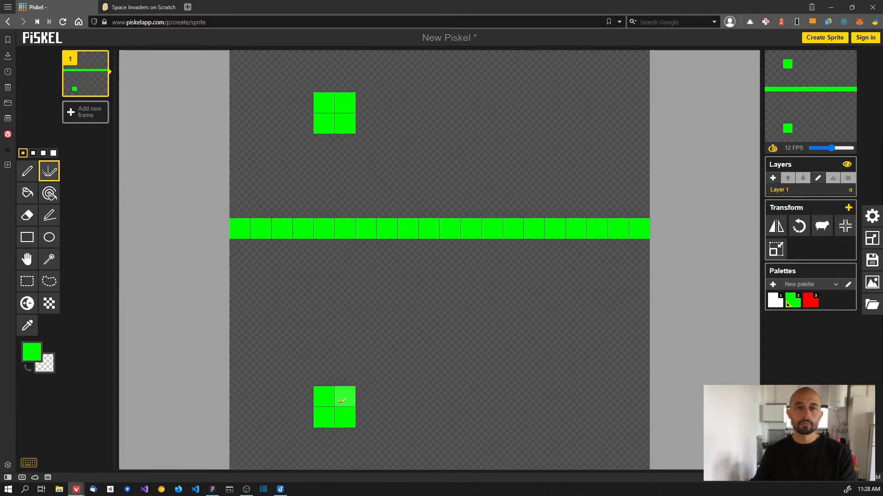
pyautogui.moveTo(326, 337)
pyautogui.mouseDown()
pyautogui.moveTo(344, 336)
pyautogui.moveTo(336, 351)
pyautogui.moveTo(321, 344)
pyautogui.moveTo(356, 340)
pyautogui.moveTo(331, 339)
pyautogui.moveTo(345, 358)
pyautogui.moveTo(326, 360)
pyautogui.moveTo(332, 415)
pyautogui.moveTo(345, 397)
pyautogui.mouseUp()
pyautogui.moveTo(240, 232)
pyautogui.mouseDown()
pyautogui.moveTo(534, 214)
pyautogui.moveTo(403, 158)
pyautogui.moveTo(349, 110)
pyautogui.moveTo(326, 106)
pyautogui.moveTo(347, 159)
pyautogui.moveTo(320, 181)
pyautogui.moveTo(323, 192)
pyautogui.moveTo(325, 166)
pyautogui.mouseUp()
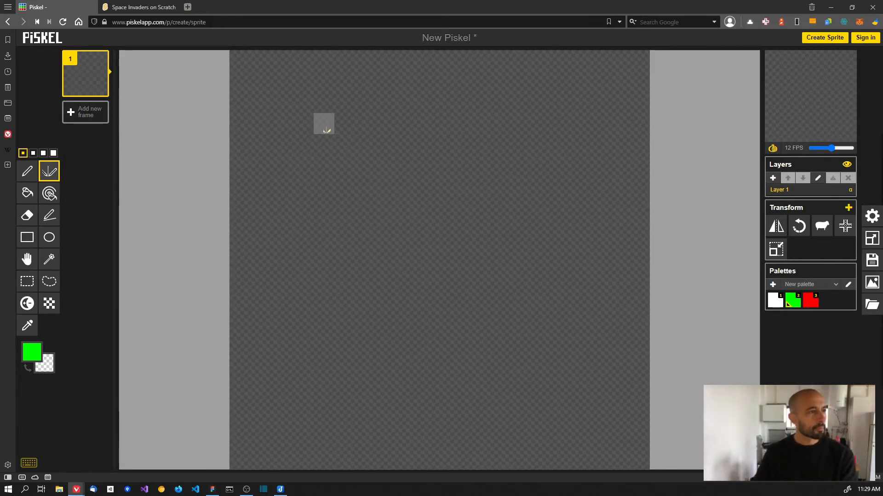
pyautogui.moveTo(323, 123)
pyautogui.mouseDown()
pyautogui.moveTo(347, 142)
pyautogui.moveTo(319, 147)
pyautogui.moveTo(321, 165)
pyautogui.moveTo(351, 165)
pyautogui.moveTo(357, 126)
pyautogui.mouseUp()
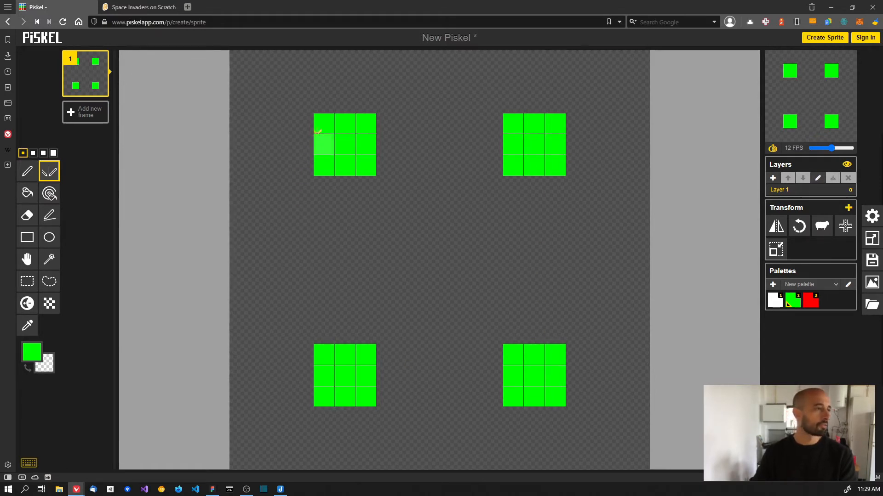
pyautogui.moveTo(323, 124)
pyautogui.mouseDown()
pyautogui.moveTo(368, 129)
pyautogui.moveTo(359, 159)
pyautogui.moveTo(330, 152)
pyautogui.moveTo(343, 145)
pyautogui.moveTo(345, 170)
pyautogui.mouseUp()
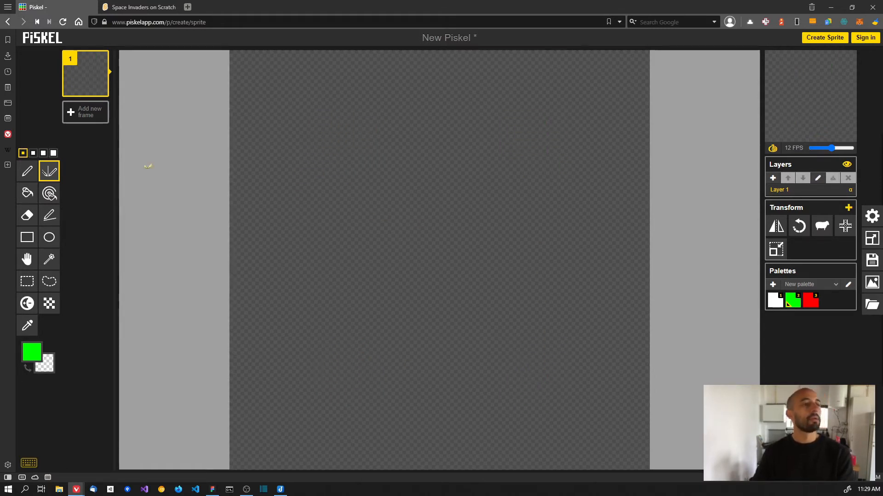
pyautogui.click(27, 171)
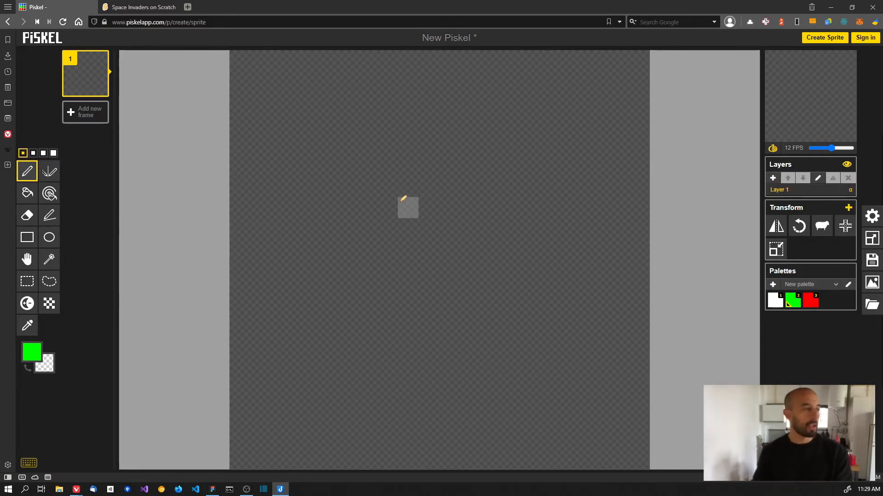
pyautogui.click(33, 154)
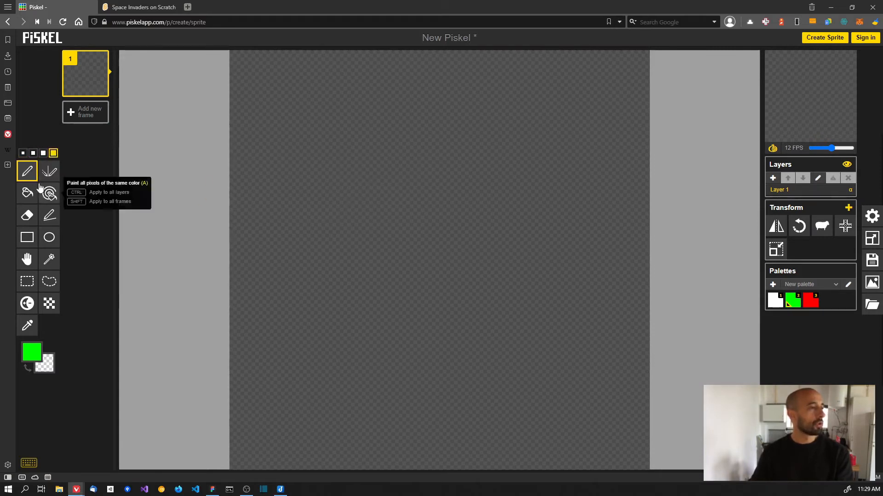
pyautogui.click(23, 153)
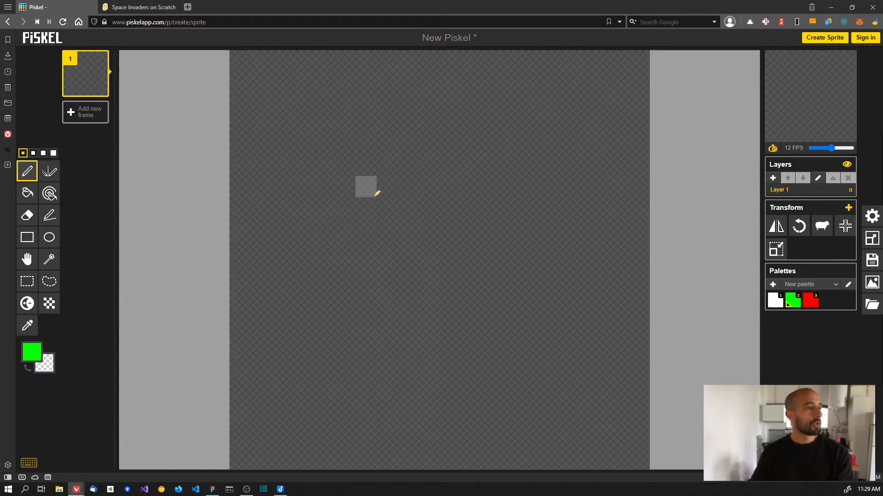
pyautogui.moveTo(366, 186)
pyautogui.mouseDown()
pyautogui.moveTo(386, 187)
pyautogui.moveTo(375, 203)
pyautogui.mouseUp()
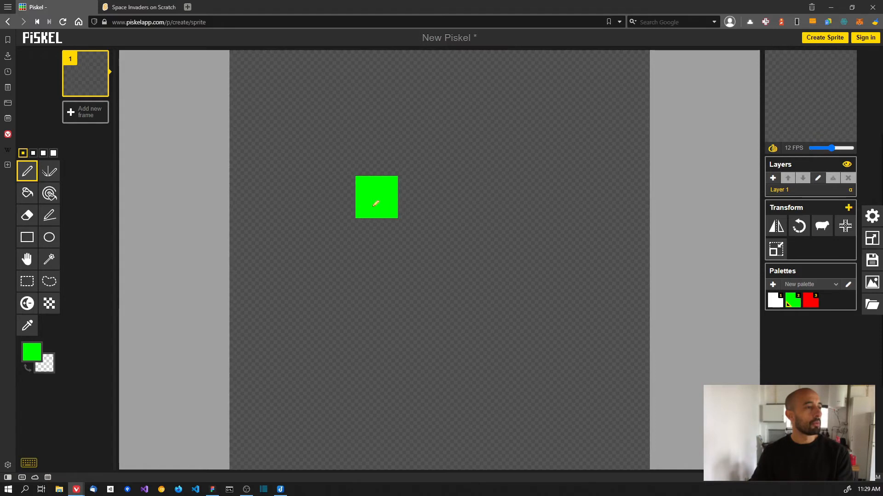
pyautogui.click(54, 154)
pyautogui.click(52, 154)
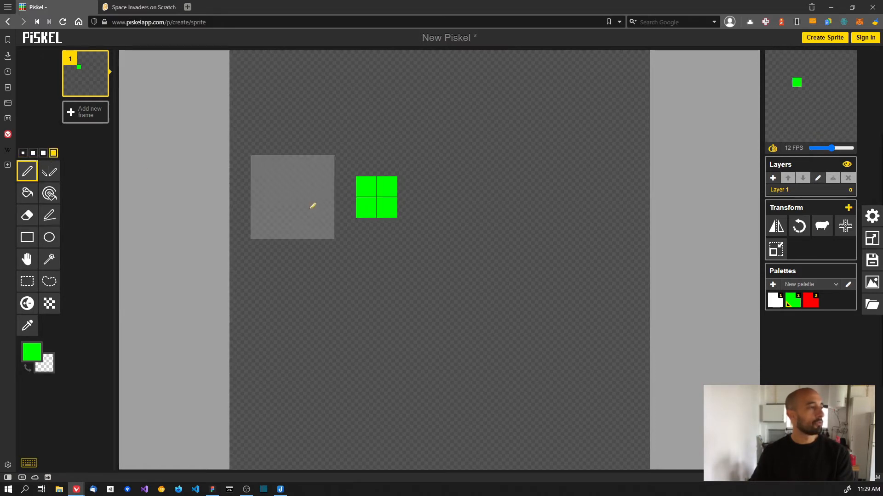
pyautogui.moveTo(377, 290)
pyautogui.mouseDown()
pyautogui.moveTo(478, 287)
pyautogui.moveTo(427, 348)
pyautogui.moveTo(324, 319)
pyautogui.moveTo(354, 242)
pyautogui.moveTo(382, 211)
pyautogui.mouseUp()
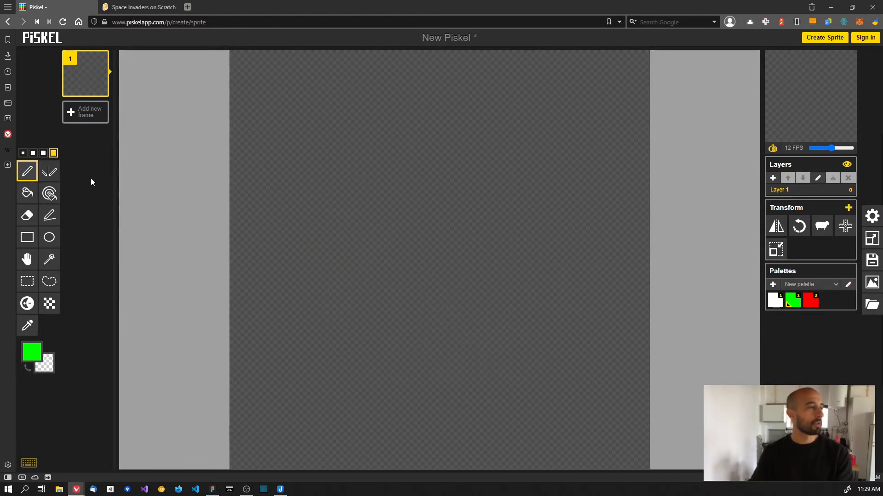
pyautogui.click(23, 153)
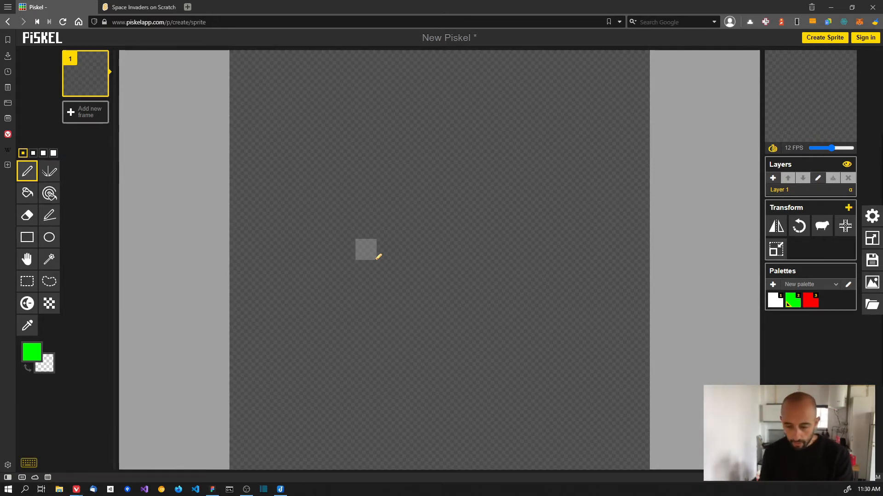
# - Zoom Figma to about 2626% on the 20×20 green player sprite in the assets frame, then return to Piskel
pyautogui.hotkey('alt', 'Tab')
pyautogui.moveTo(310, 116); pyautogui.dragTo(427, 309)
pyautogui.scroll(3, 427, 308)
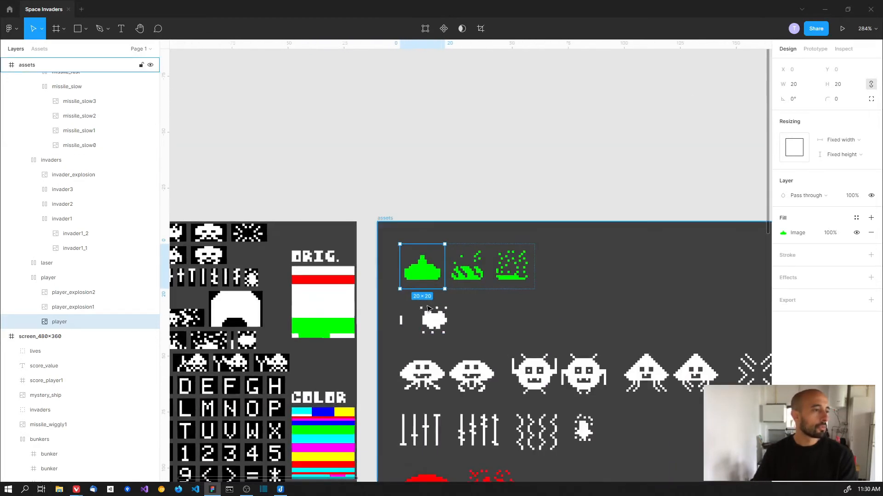
pyautogui.scroll(8, 427, 309)
pyautogui.scroll(-3, 386, 311)
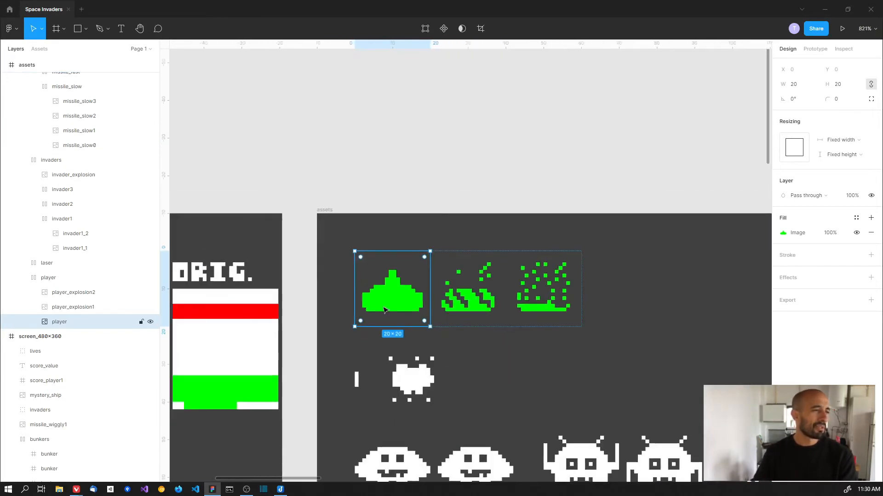
pyautogui.scroll(-1, 386, 310)
pyautogui.moveTo(339, 338); pyautogui.dragTo(612, 197)
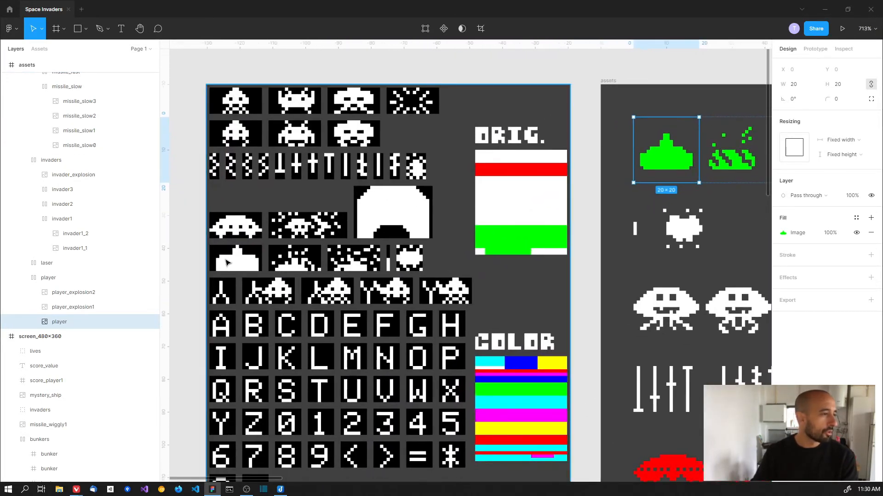
pyautogui.moveTo(604, 213); pyautogui.dragTo(404, 346)
pyautogui.scroll(9, 470, 305)
pyautogui.moveTo(494, 304); pyautogui.dragTo(448, 304)
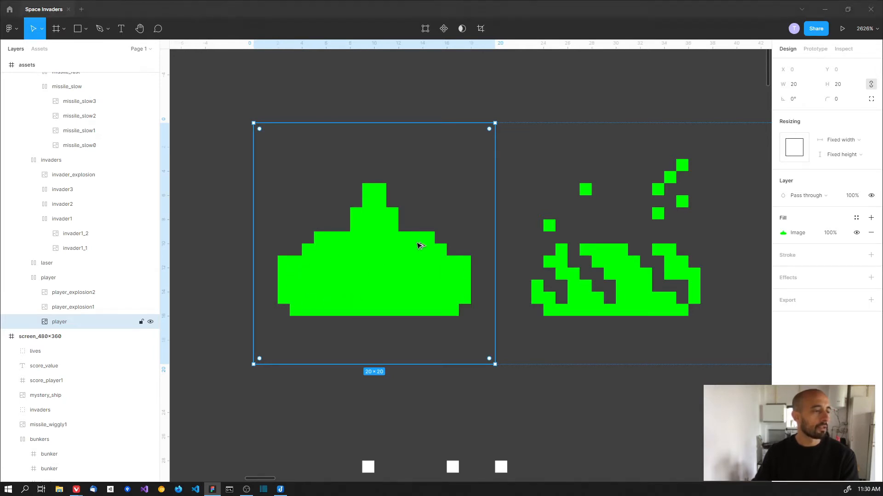
pyautogui.hotkey('alt', 'Tab')
# - Draw a wide rectangle across the canvas and fill its inside with green
pyautogui.click(27, 237)
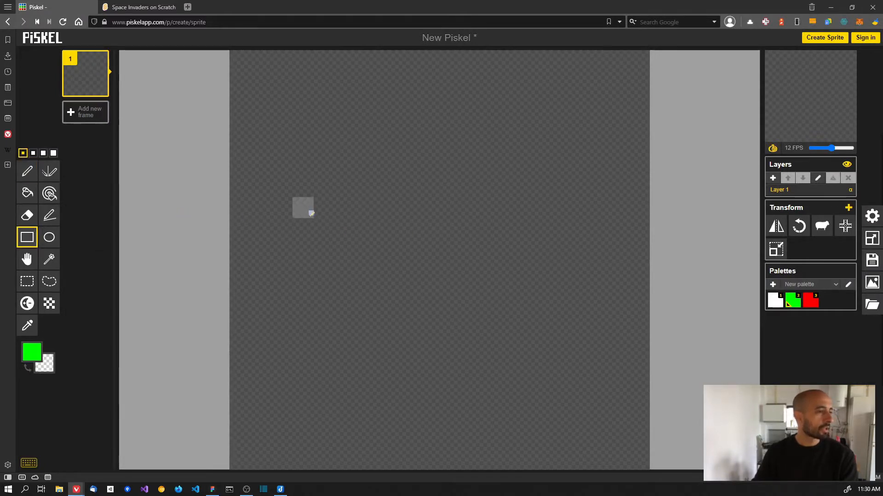
pyautogui.moveTo(304, 229); pyautogui.dragTo(583, 304)
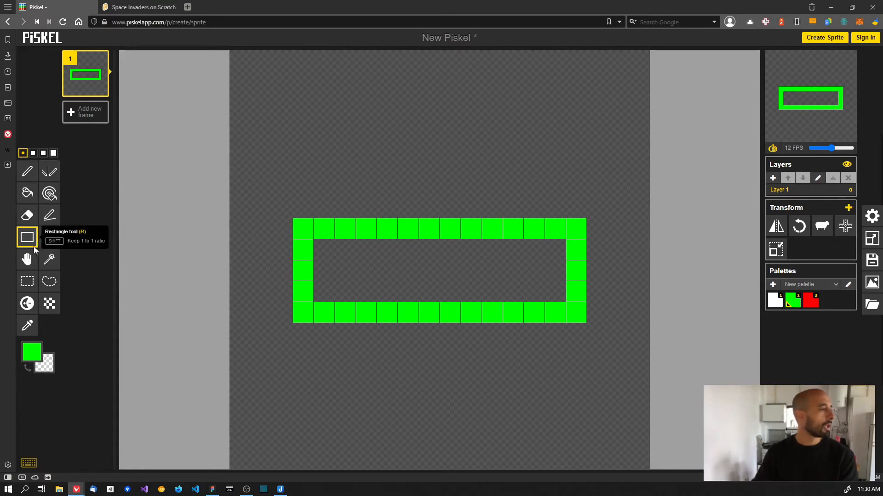
pyautogui.click(28, 193)
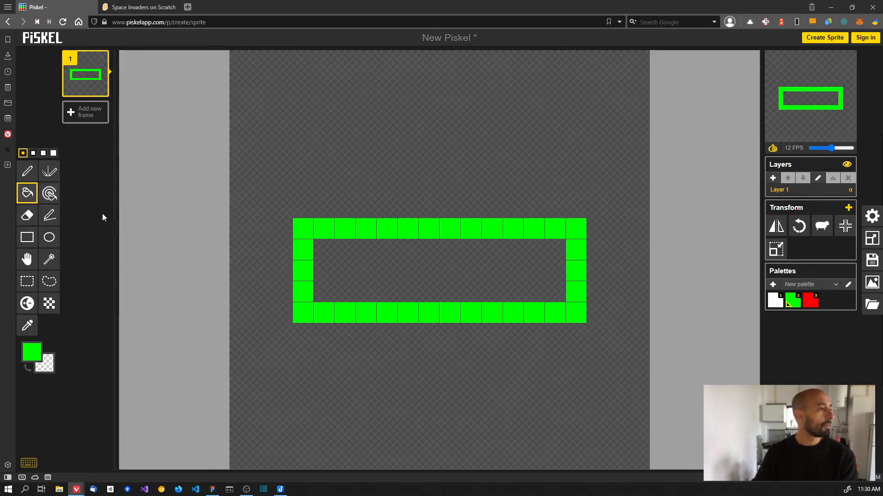
pyautogui.click(344, 250)
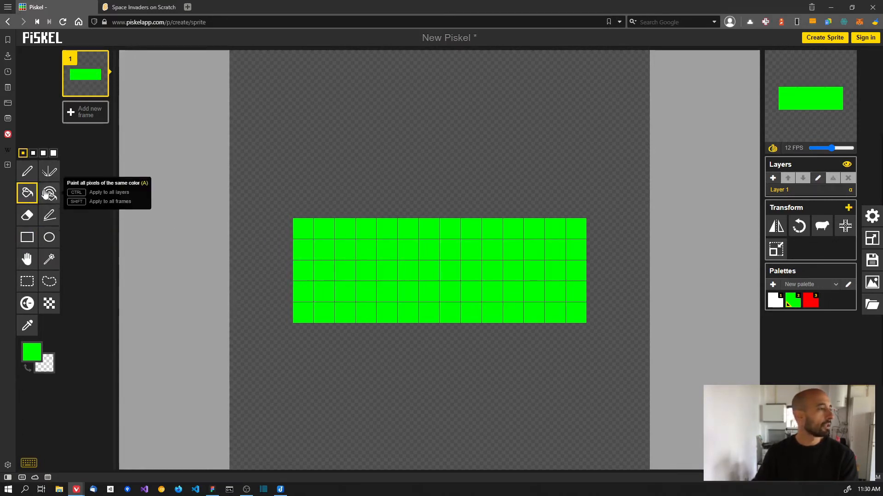
# - Pen in green side columns and shorter stepped rows above and below the body, checking the Figma reference
pyautogui.click(26, 171)
pyautogui.hotkey('alt', 'Tab')
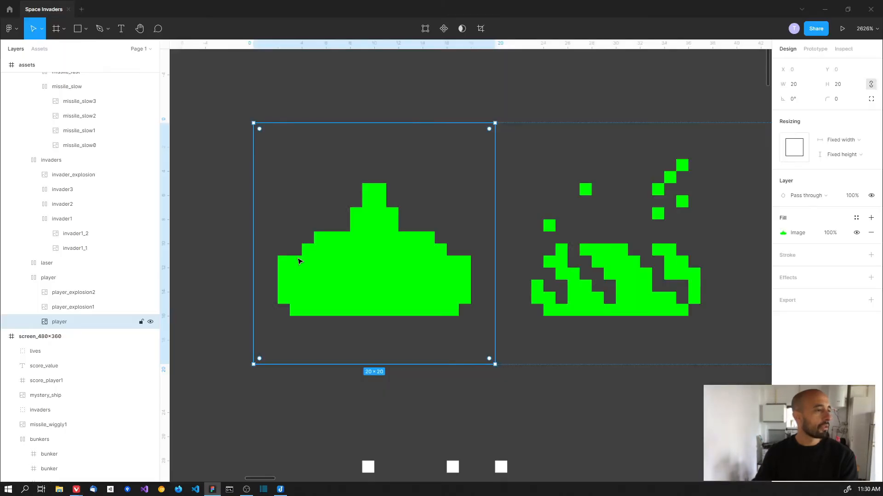
pyautogui.hotkey('alt', 'Tab')
pyautogui.moveTo(282, 246); pyautogui.dragTo(282, 313)
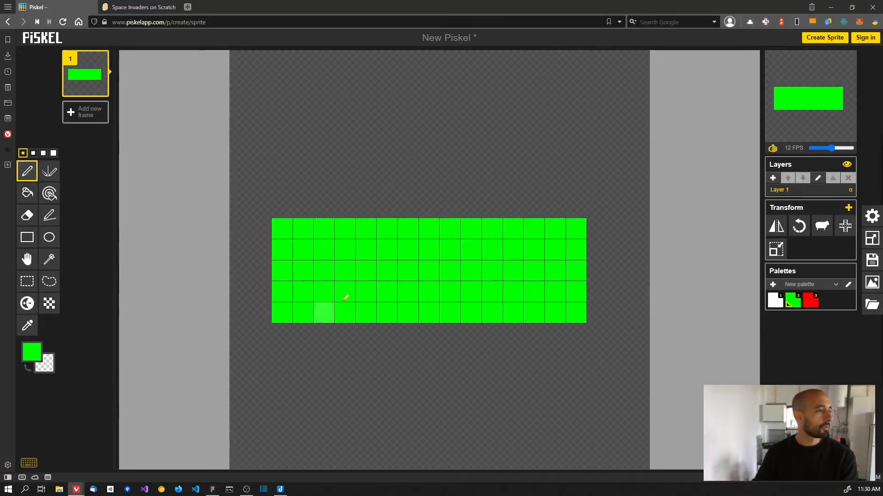
pyautogui.moveTo(596, 229)
pyautogui.mouseDown()
pyautogui.moveTo(605, 305)
pyautogui.moveTo(598, 316)
pyautogui.mouseUp()
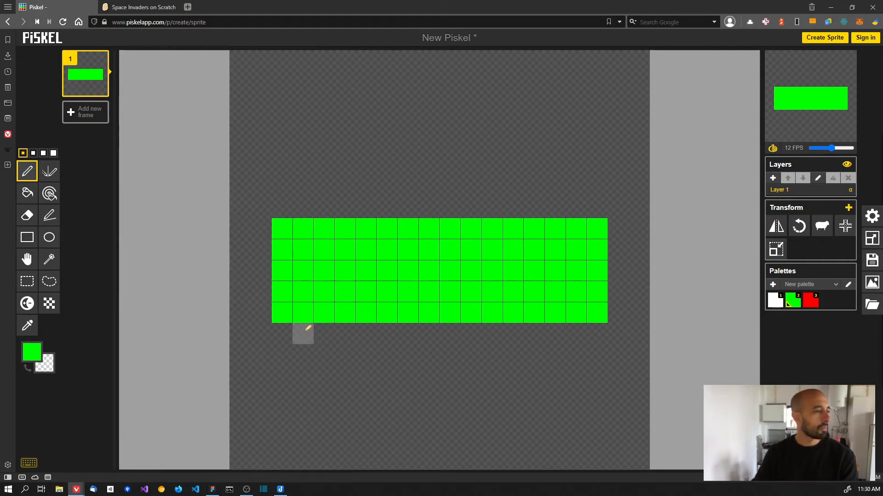
pyautogui.moveTo(307, 329); pyautogui.dragTo(570, 331)
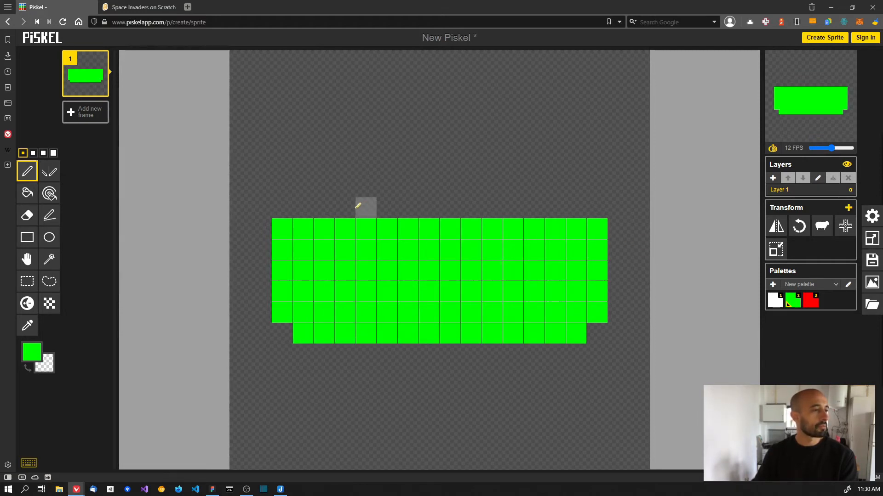
pyautogui.moveTo(306, 207)
pyautogui.mouseDown()
pyautogui.moveTo(575, 206)
pyautogui.moveTo(533, 186)
pyautogui.mouseUp()
pyautogui.moveTo(387, 186)
pyautogui.mouseDown()
pyautogui.moveTo(325, 190)
pyautogui.moveTo(496, 186)
pyautogui.mouseUp()
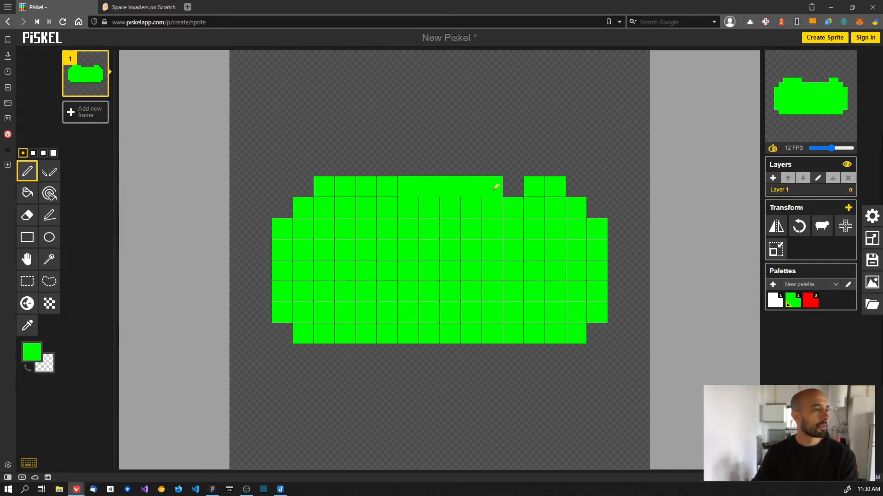
pyautogui.hotkey('alt', 'Tab')
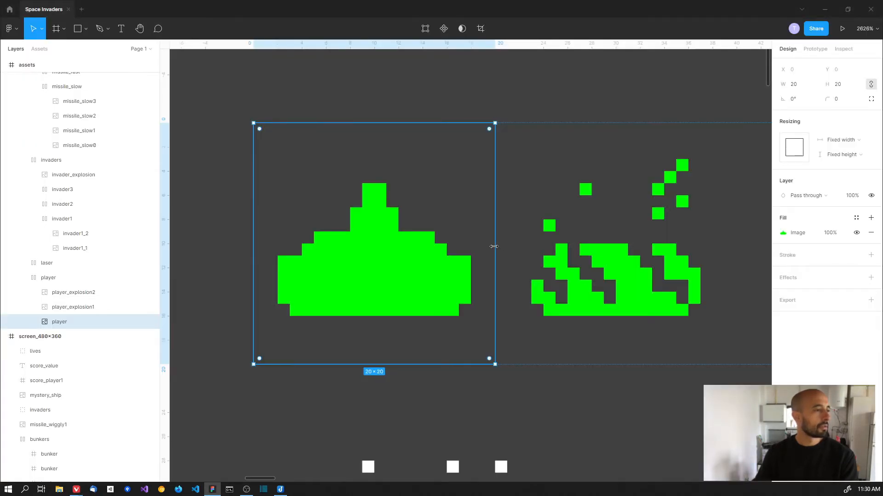
pyautogui.hotkey('alt', 'Tab')
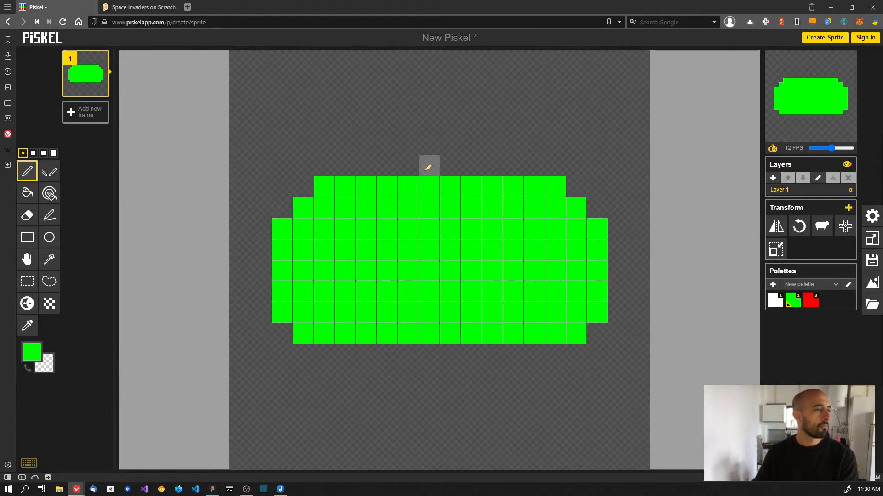
# - Draw the two-step turret on top and widen the body one column each side
pyautogui.moveTo(409, 167)
pyautogui.mouseDown()
pyautogui.moveTo(473, 163)
pyautogui.moveTo(478, 148)
pyautogui.moveTo(408, 143)
pyautogui.mouseUp()
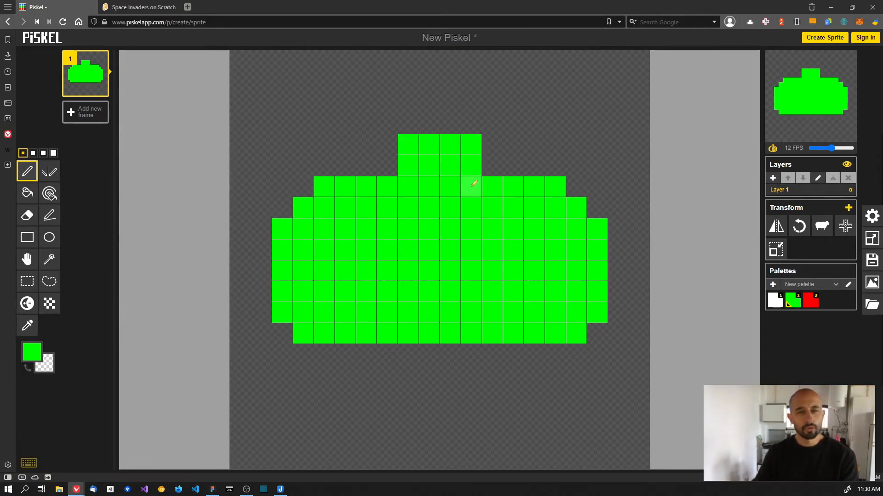
pyautogui.moveTo(430, 118)
pyautogui.mouseDown()
pyautogui.moveTo(444, 96)
pyautogui.moveTo(448, 121)
pyautogui.mouseUp()
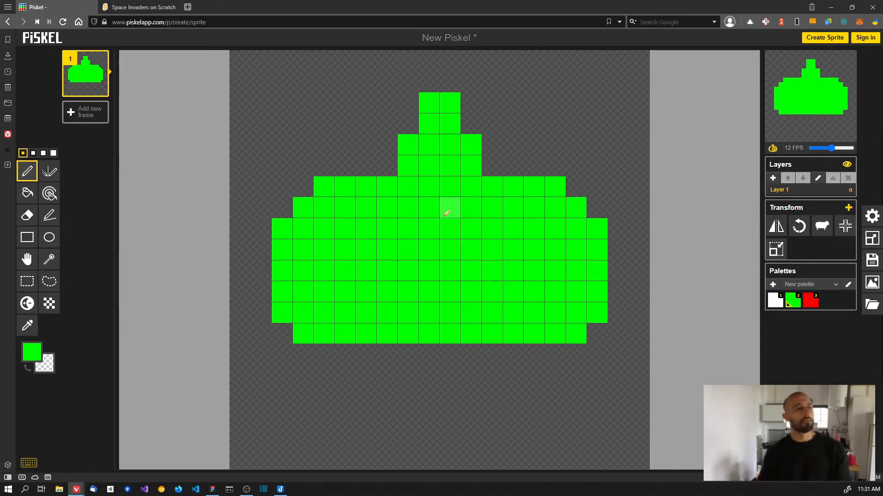
pyautogui.moveTo(262, 227); pyautogui.dragTo(260, 316)
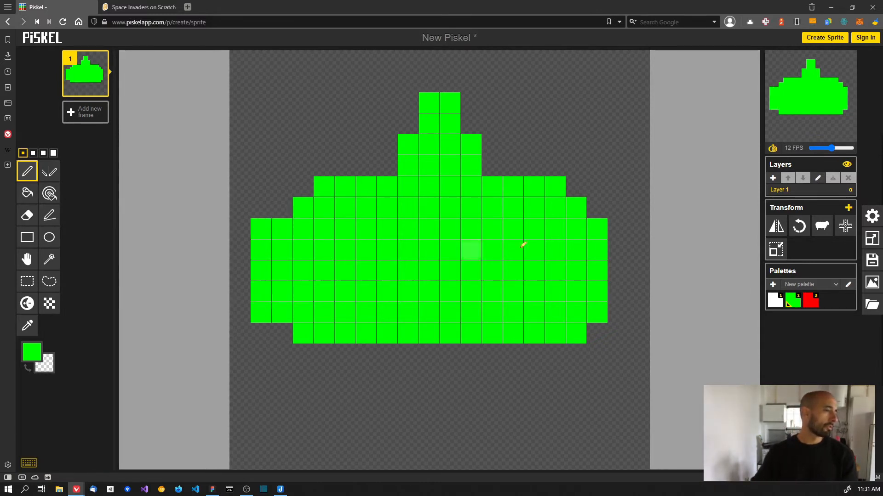
pyautogui.moveTo(617, 228); pyautogui.dragTo(622, 312)
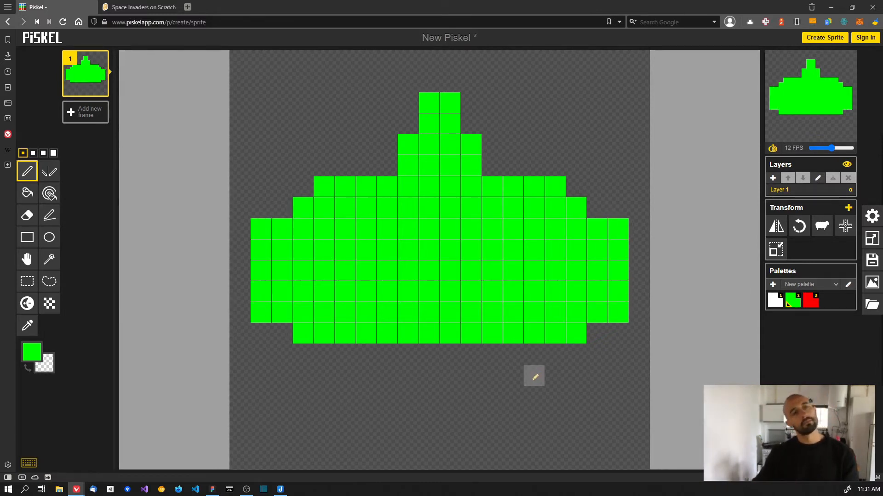
# - Add a mirrored bottom row beneath the body with the vertical mirror pen, then return to Pen
pyautogui.press('v')
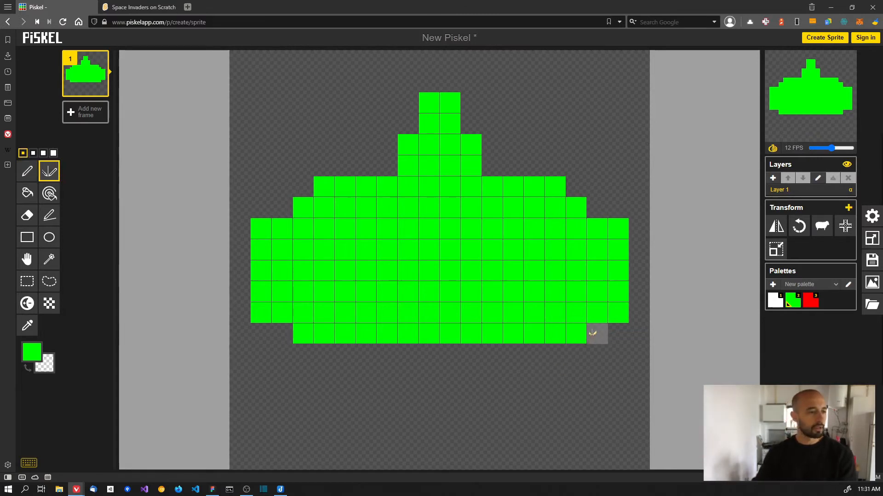
pyautogui.click(597, 333)
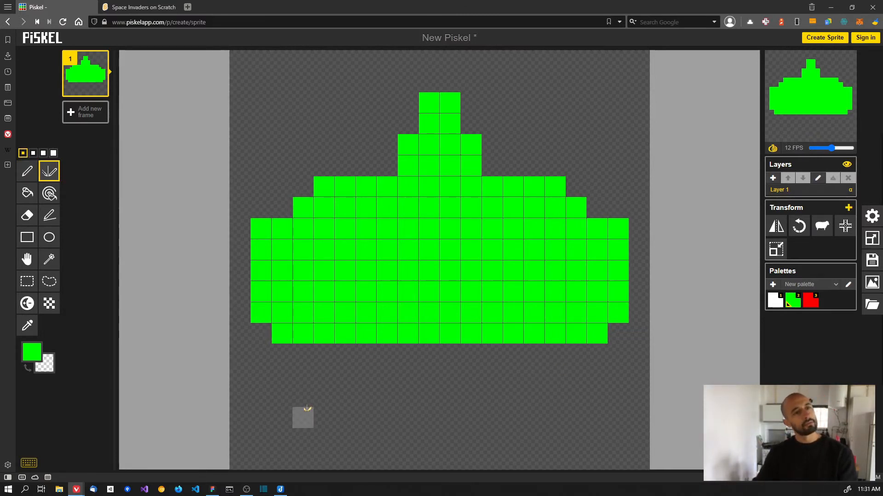
pyautogui.moveTo(303, 354); pyautogui.dragTo(424, 346)
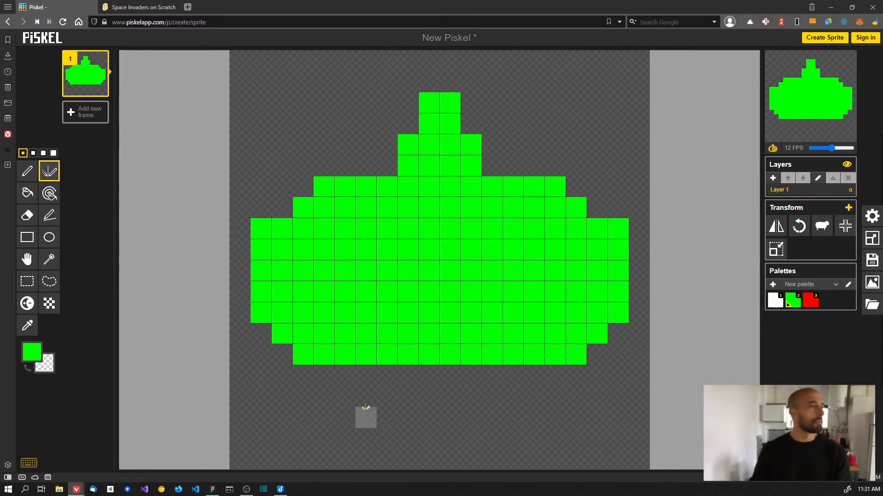
pyautogui.click(29, 175)
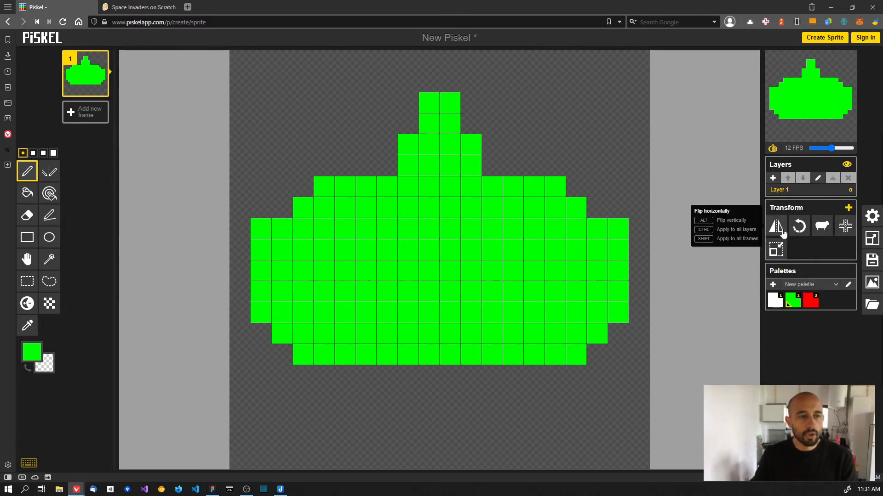
# - Align the cannon to center, then show Figma's player beside player_explosion1 and player_explosion2
pyautogui.click(845, 228)
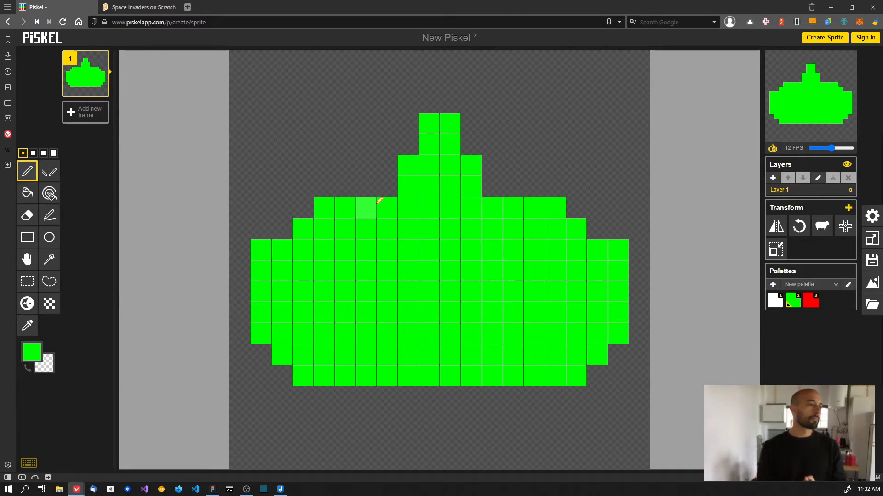
pyautogui.hotkey('alt', 'Tab')
pyautogui.moveTo(558, 203); pyautogui.dragTo(324, 200)
pyautogui.scroll(-1, 462, 217)
pyautogui.scroll(-1, 462, 217)
pyautogui.moveTo(391, 207); pyautogui.dragTo(428, 206)
pyautogui.scroll(-2, 442, 198)
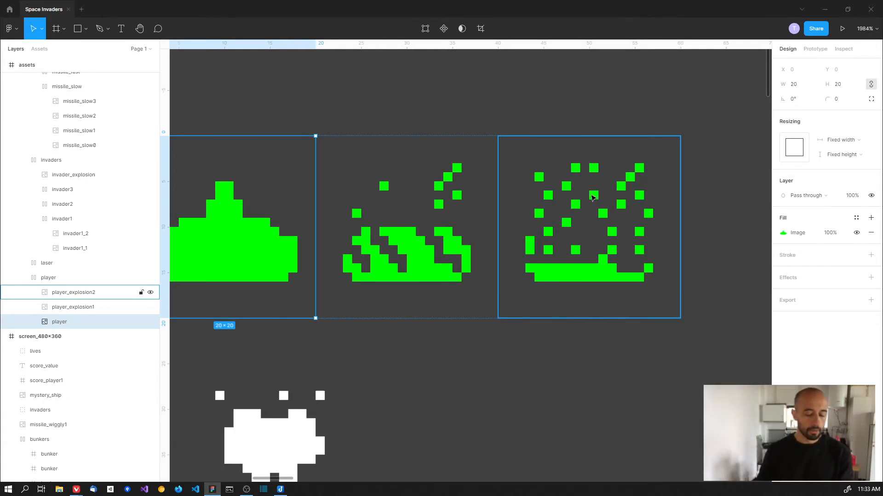
pyautogui.hotkey('alt', 'Tab')
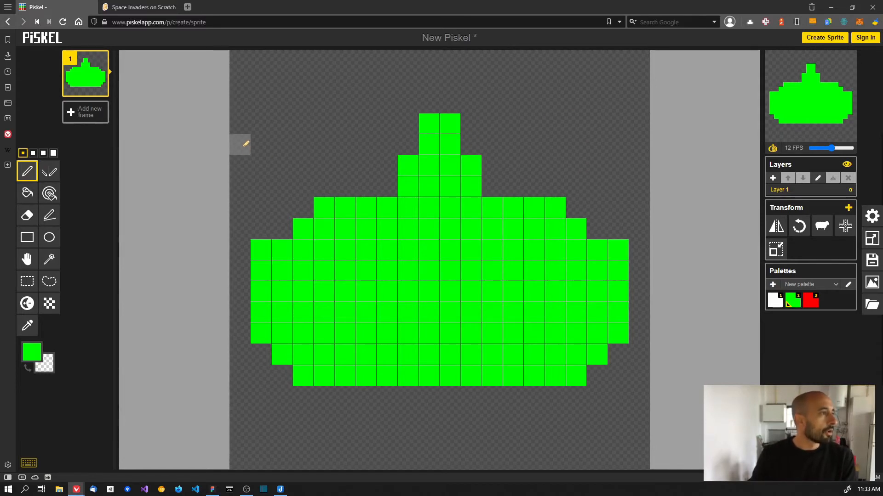
pyautogui.moveTo(86, 83)
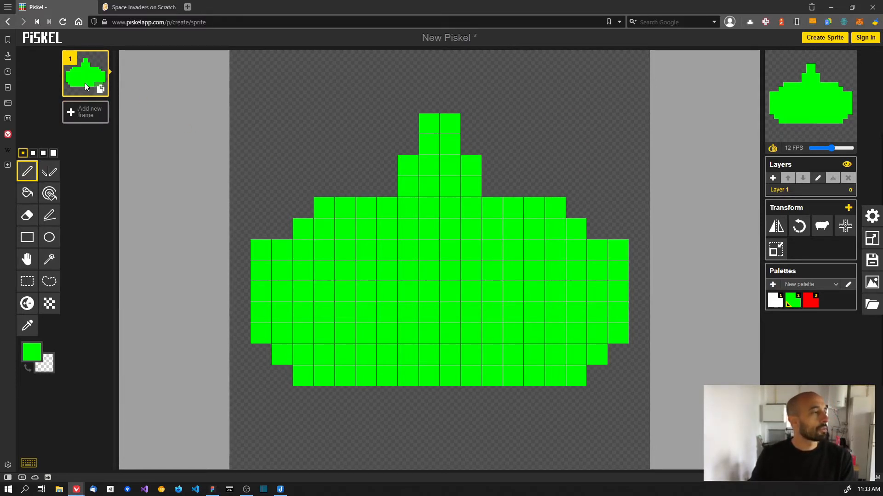
pyautogui.click(87, 113)
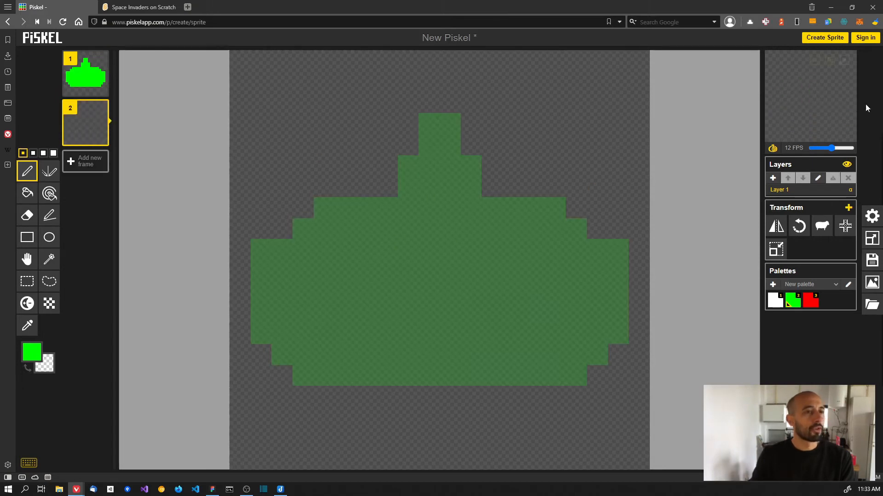
pyautogui.moveTo(832, 113)
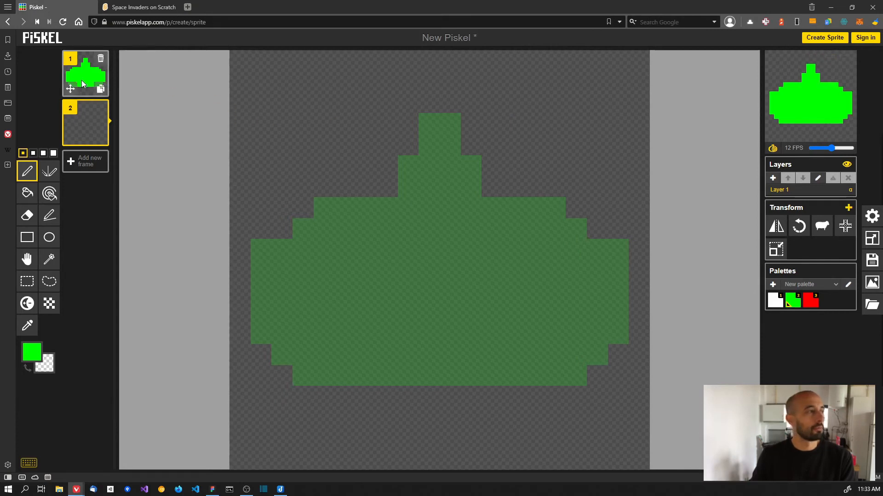
pyautogui.moveTo(91, 87)
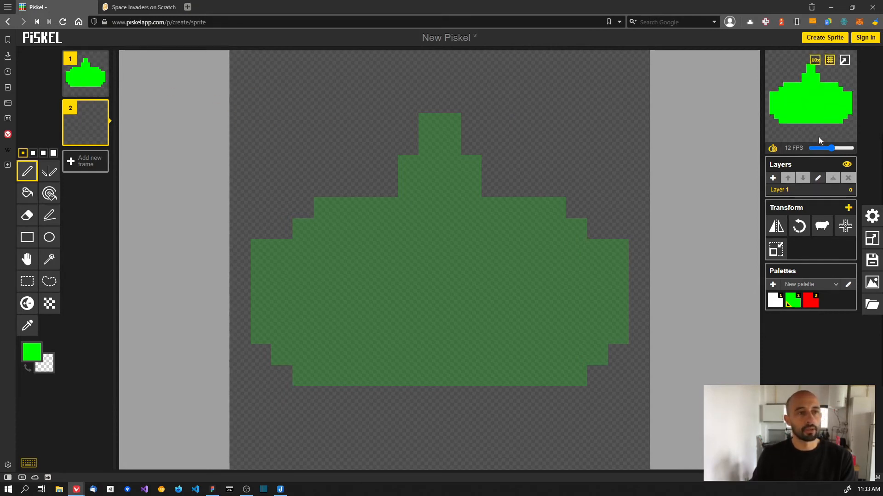
pyautogui.moveTo(804, 123)
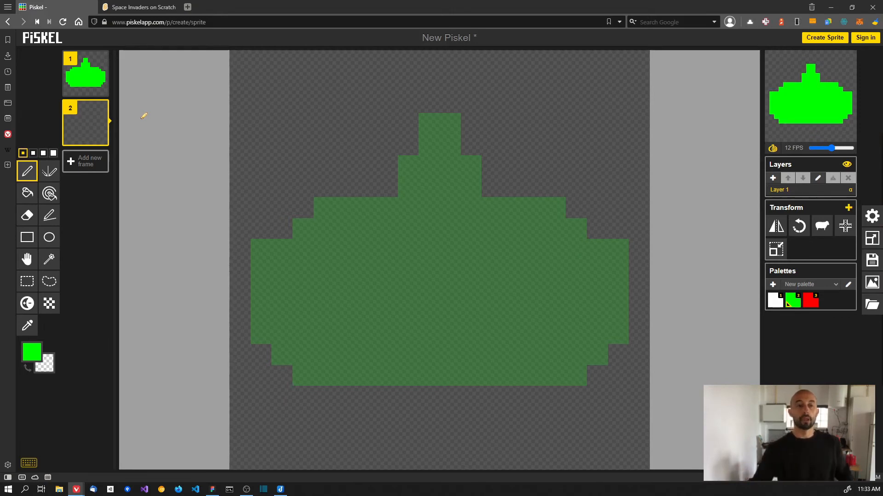
# - Drag the preview's FPS slider fully left, down from 19 FPS
pyautogui.moveTo(799, 90)
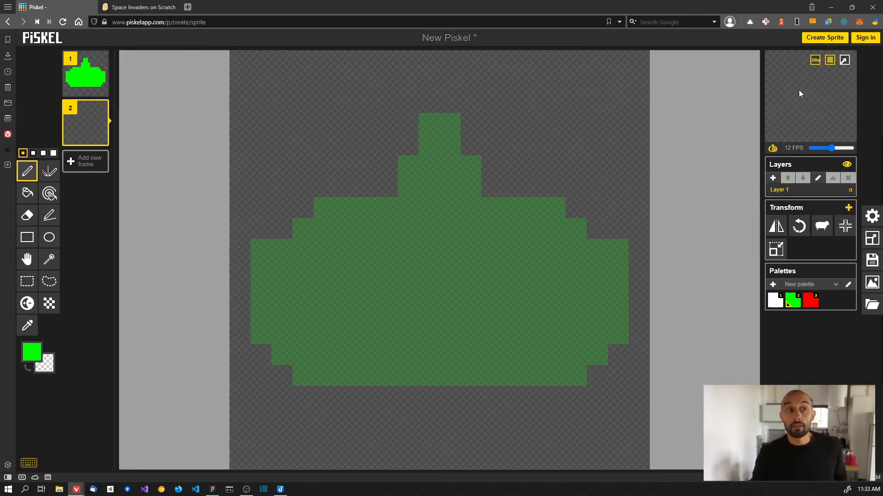
pyautogui.moveTo(820, 150)
pyautogui.mouseDown()
pyautogui.moveTo(850, 145)
pyautogui.moveTo(815, 150)
pyautogui.mouseUp()
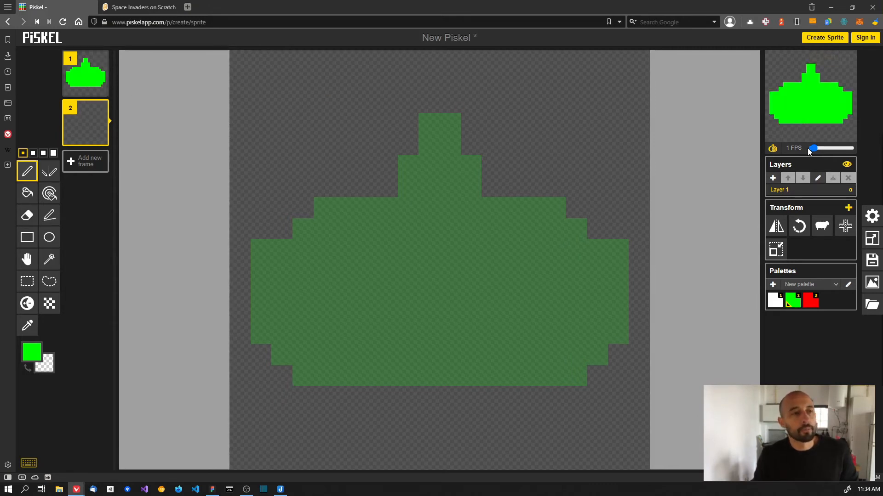
pyautogui.moveTo(813, 148); pyautogui.dragTo(812, 150)
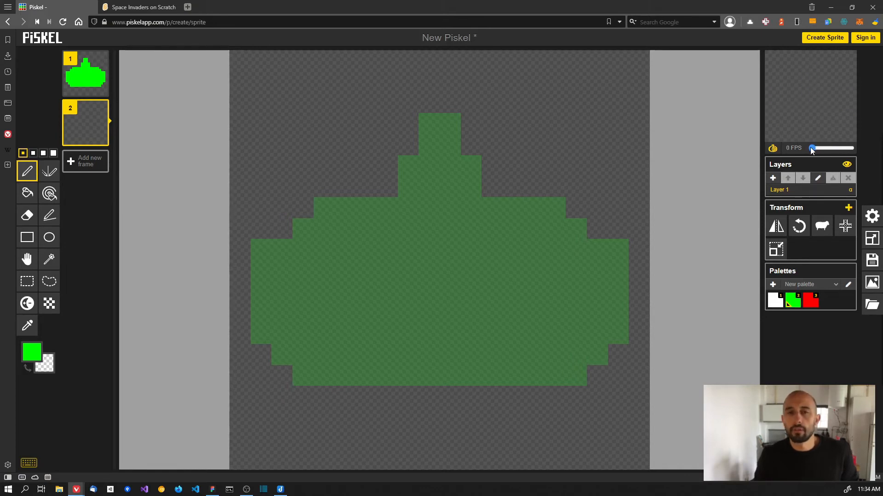
# - Turn onion skinning off so frame 2 no longer shows frame 1's faded cannon
pyautogui.click(772, 148)
pyautogui.click(772, 148)
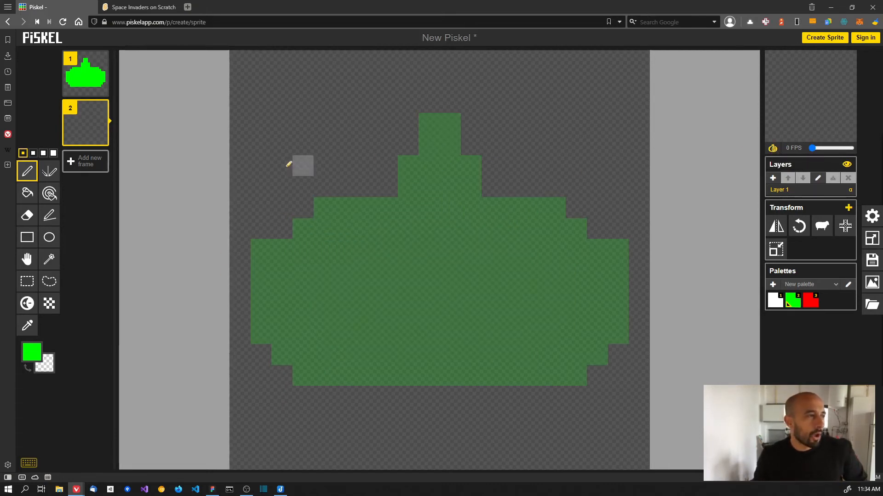
pyautogui.moveTo(89, 120)
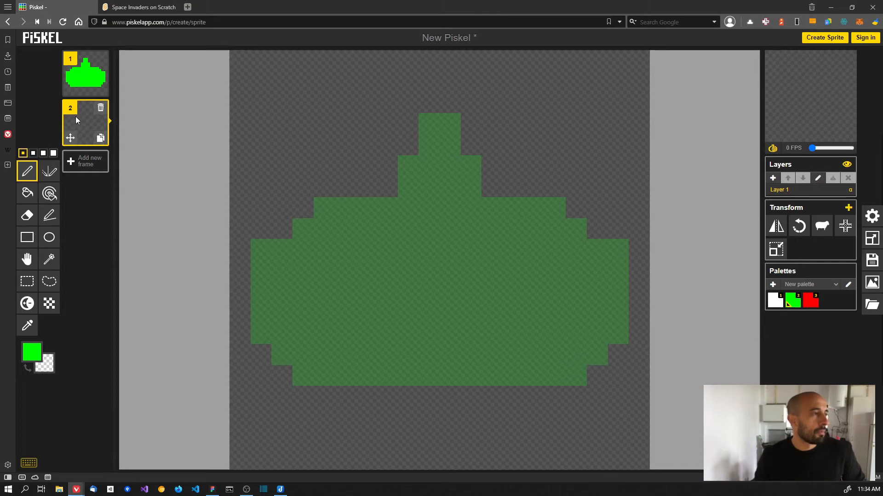
pyautogui.click(772, 150)
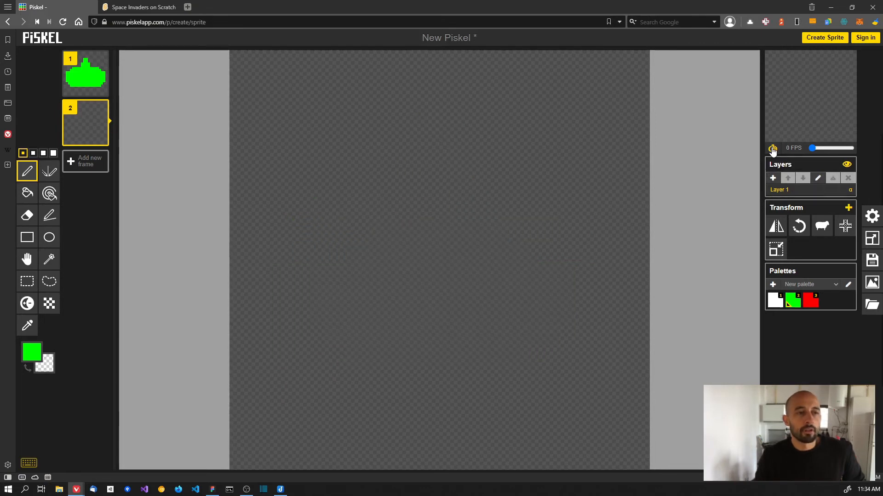
# - Turn onion skinning back on to show frame 1's faded cannon over frame 2
pyautogui.click(772, 149)
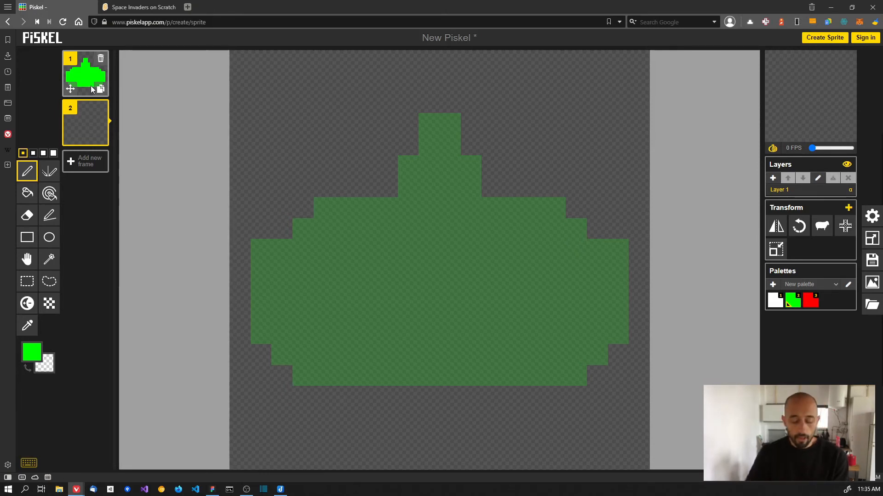
pyautogui.hotkey('alt', 'Tab')
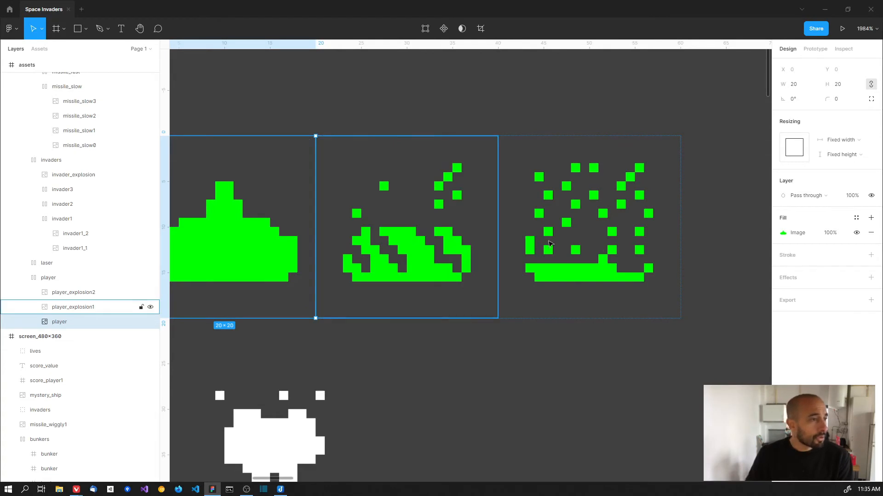
pyautogui.hscroll(-5, 361, 225)
pyautogui.hscroll(2, 331, 226)
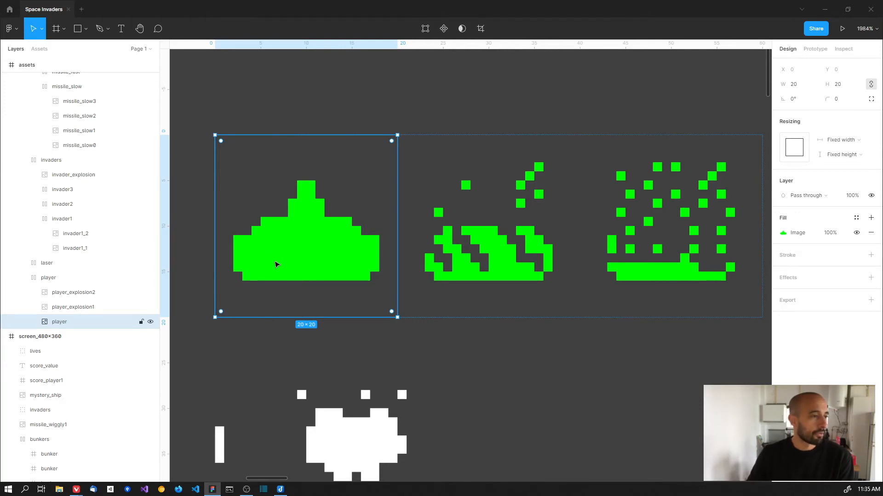
pyautogui.hscroll(4, 509, 242)
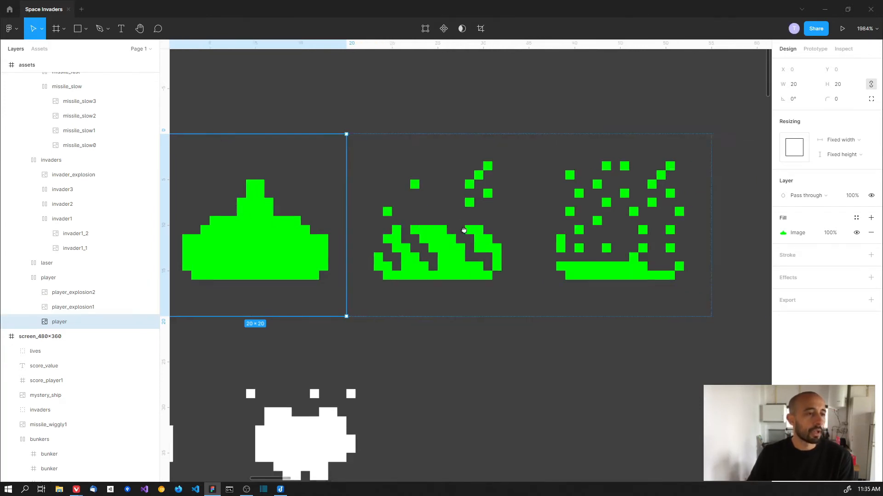
pyautogui.hotkey('alt', 'Tab')
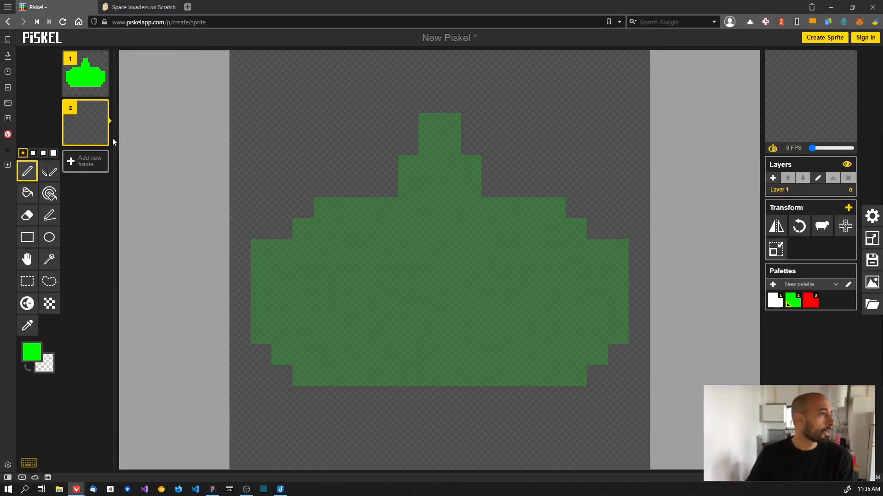
# - Delete the empty frame 2 and duplicate the cannon frame, comparing against Figma's player sprite
pyautogui.click(101, 108)
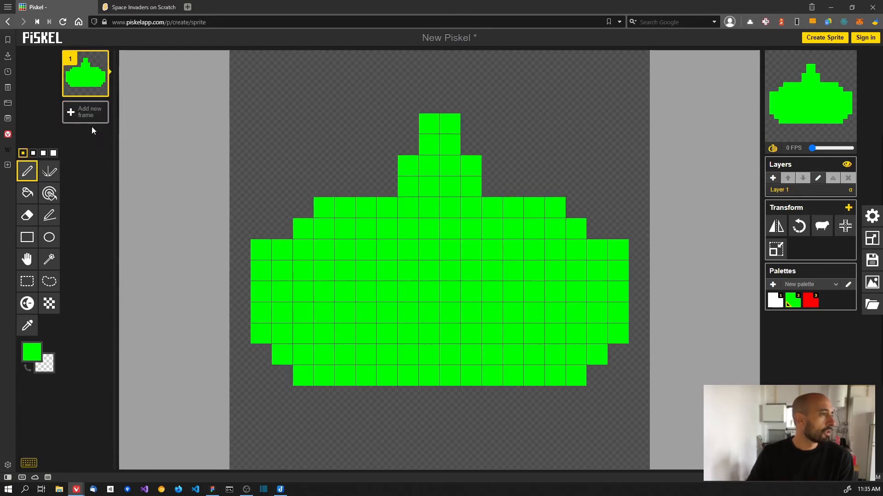
pyautogui.click(101, 90)
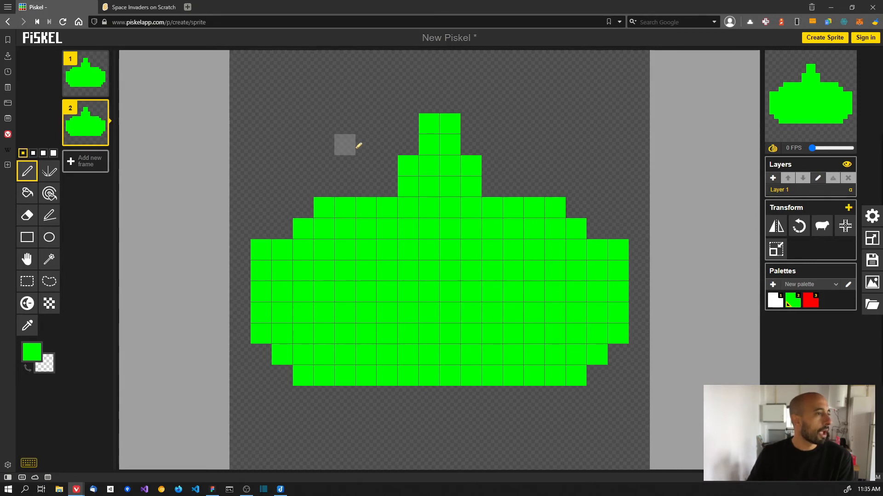
pyautogui.hotkey('alt', 'Tab')
pyautogui.click(242, 205)
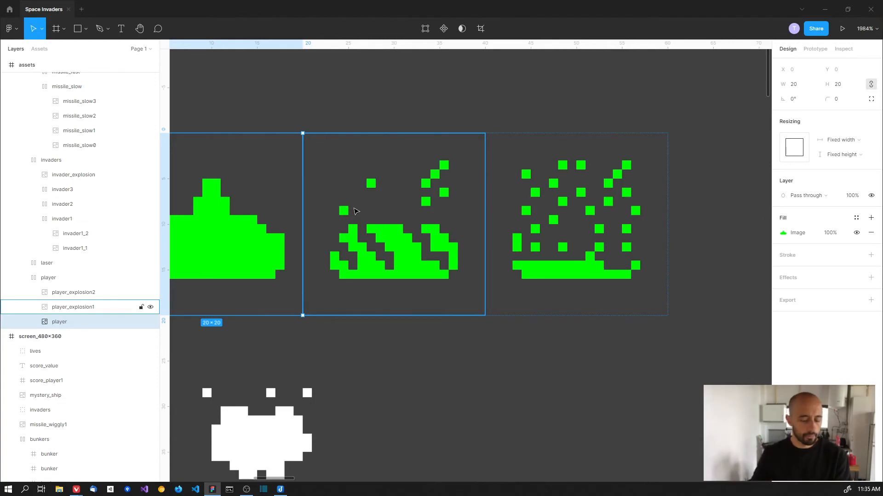
pyautogui.hotkey('alt', 'Tab')
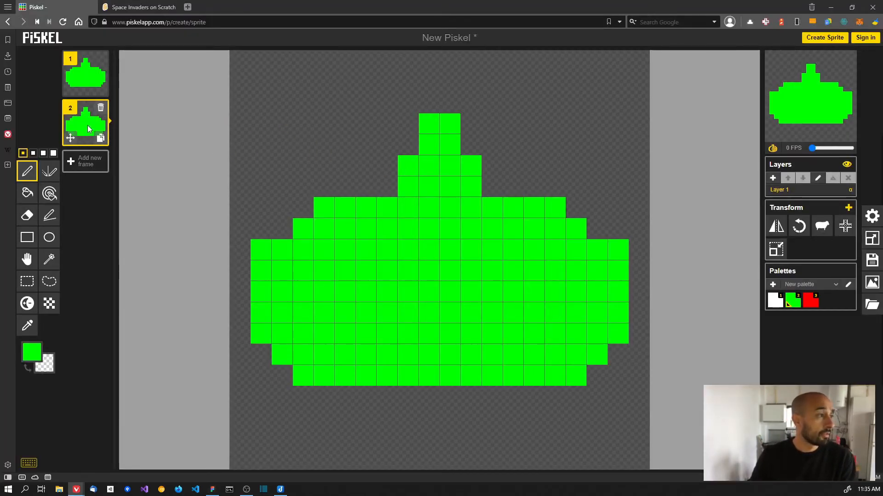
# - In frame 2, erase the turret and carve diagonal cracks and gaps through the cannon body
pyautogui.moveTo(469, 129)
pyautogui.mouseDown()
pyautogui.moveTo(421, 138)
pyautogui.moveTo(453, 145)
pyautogui.moveTo(407, 161)
pyautogui.moveTo(431, 181)
pyautogui.moveTo(470, 163)
pyautogui.moveTo(437, 165)
pyautogui.moveTo(428, 188)
pyautogui.moveTo(324, 212)
pyautogui.moveTo(555, 198)
pyautogui.mouseUp()
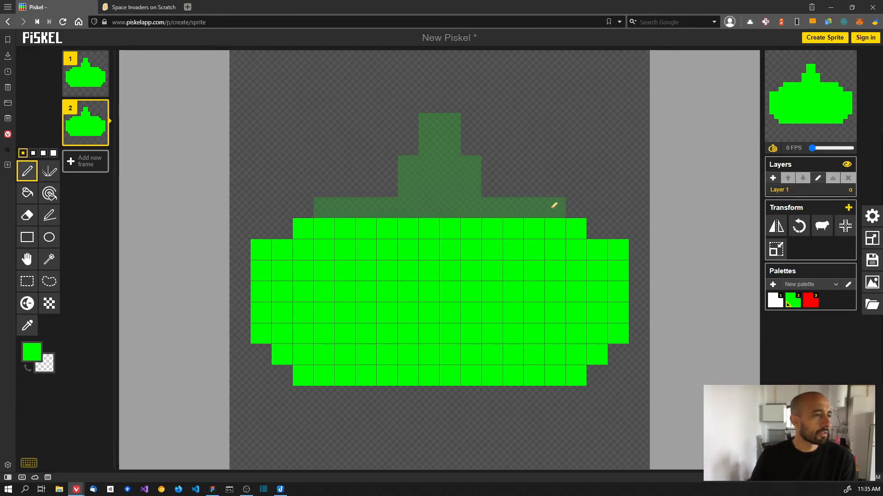
pyautogui.moveTo(298, 229)
pyautogui.mouseDown()
pyautogui.moveTo(319, 252)
pyautogui.moveTo(318, 292)
pyautogui.moveTo(367, 354)
pyautogui.mouseUp()
pyautogui.moveTo(386, 228)
pyautogui.mouseDown()
pyautogui.moveTo(442, 326)
pyautogui.moveTo(478, 343)
pyautogui.mouseUp()
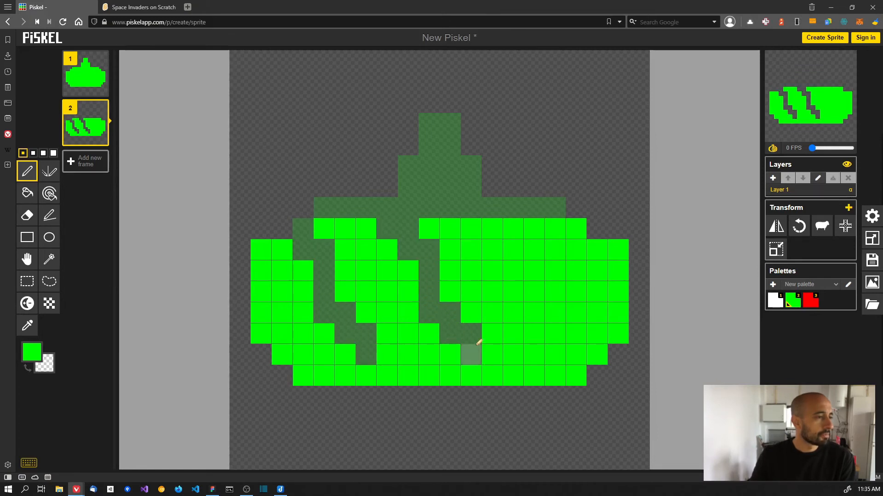
pyautogui.moveTo(509, 232)
pyautogui.mouseDown()
pyautogui.moveTo(527, 292)
pyautogui.moveTo(573, 334)
pyautogui.mouseUp()
pyautogui.rightClick(529, 236)
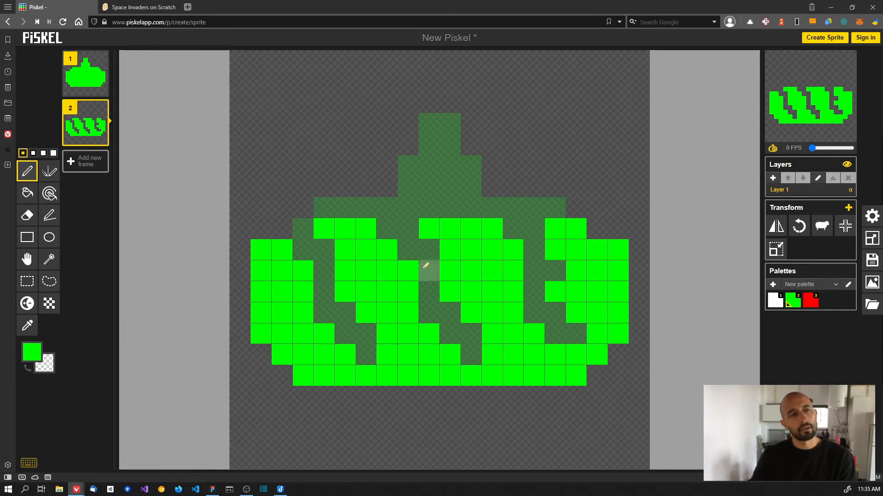
pyautogui.moveTo(324, 229); pyautogui.dragTo(592, 228)
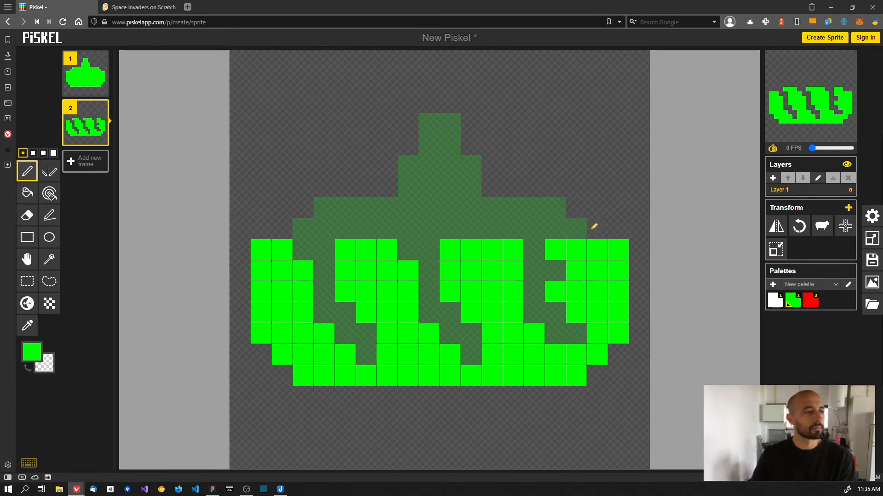
pyautogui.moveTo(516, 250); pyautogui.dragTo(470, 249)
pyautogui.moveTo(368, 250); pyautogui.dragTo(344, 250)
pyautogui.rightClick(282, 250)
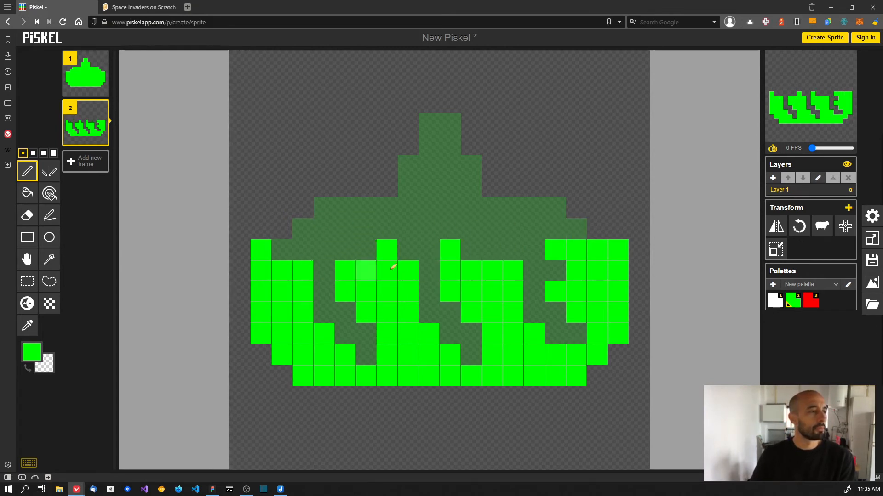
pyautogui.rightClick(597, 271)
pyautogui.rightClick(596, 251)
pyautogui.rightClick(261, 312)
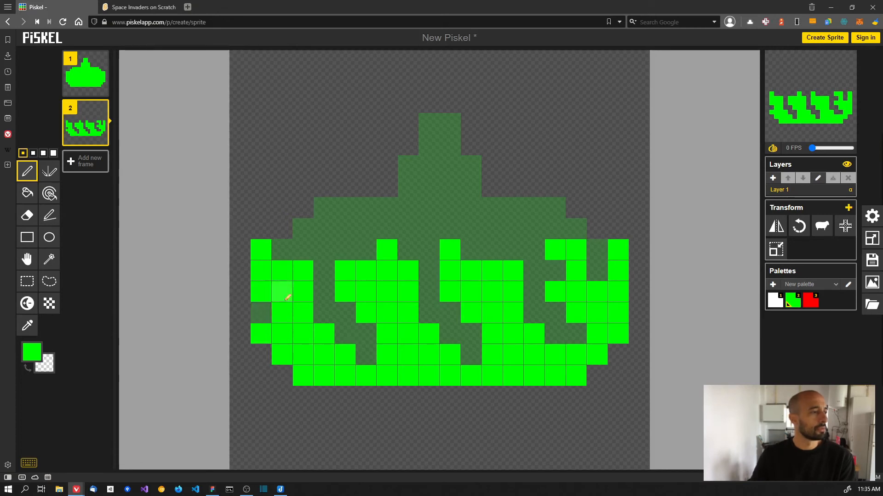
pyautogui.rightClick(286, 299)
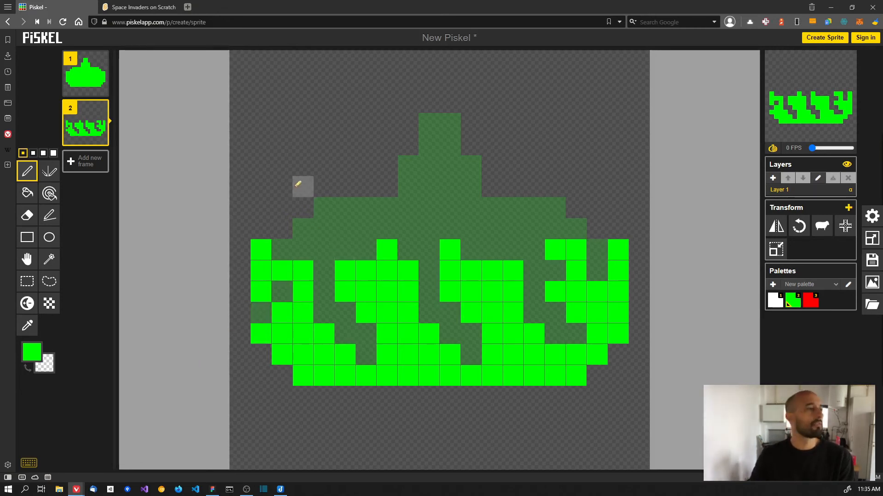
# - Scatter green debris pixels above the shattered cannon and start the preview at about 3 FPS
pyautogui.click(303, 186)
pyautogui.click(352, 152)
pyautogui.click(366, 187)
pyautogui.click(429, 102)
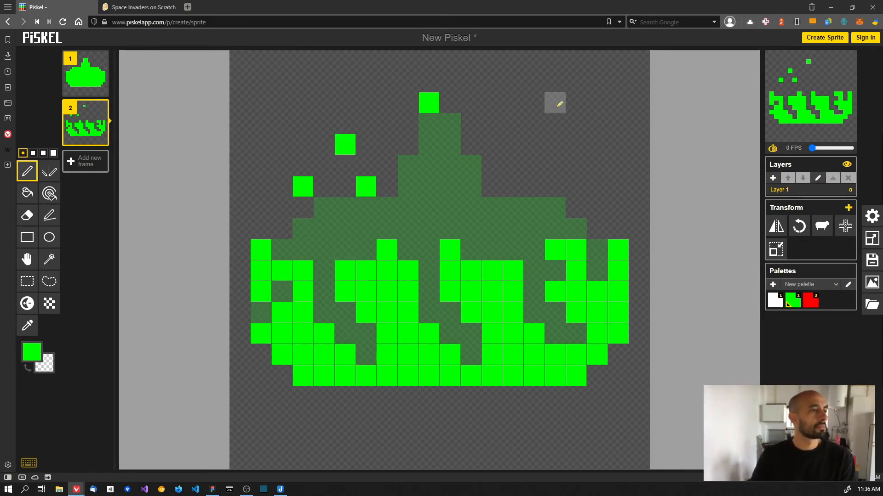
pyautogui.click(576, 103)
pyautogui.click(555, 166)
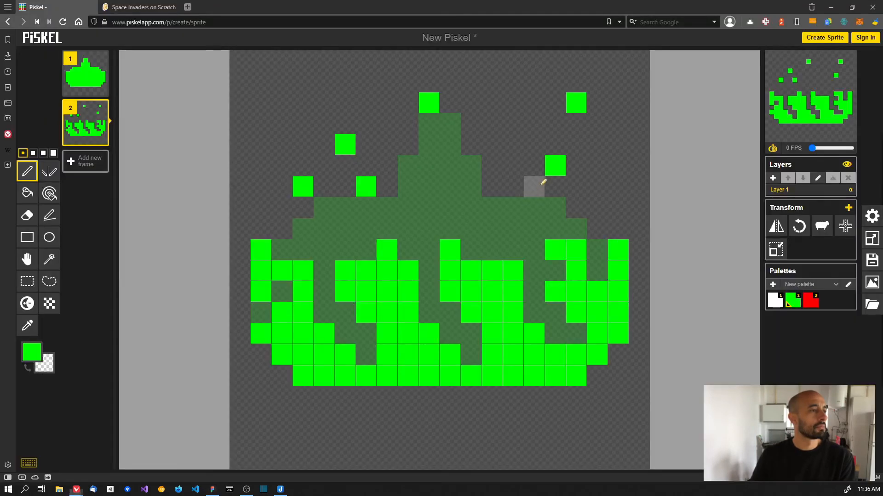
pyautogui.moveTo(534, 145); pyautogui.dragTo(554, 120)
pyautogui.rightClick(556, 144)
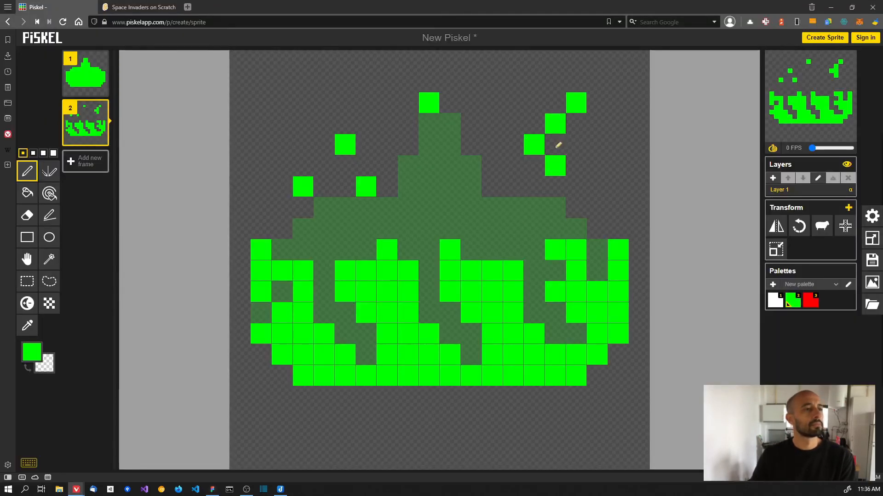
pyautogui.rightClick(555, 166)
pyautogui.click(521, 201)
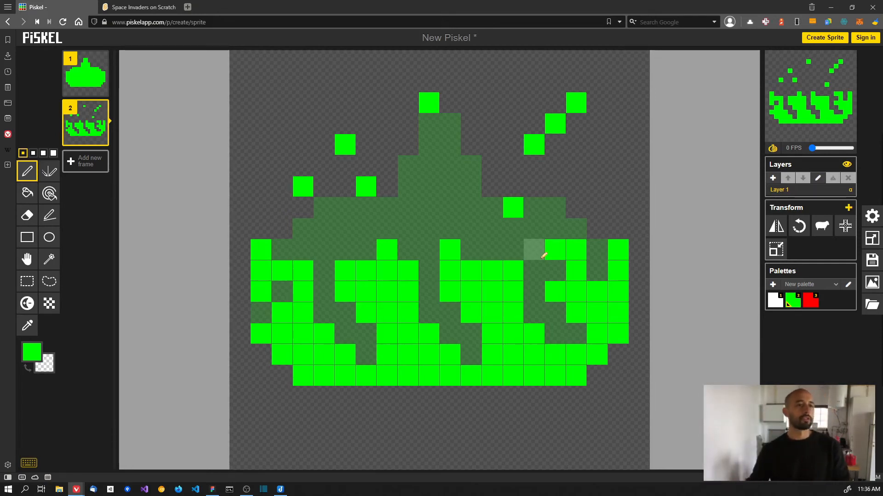
pyautogui.moveTo(811, 148); pyautogui.dragTo(818, 151)
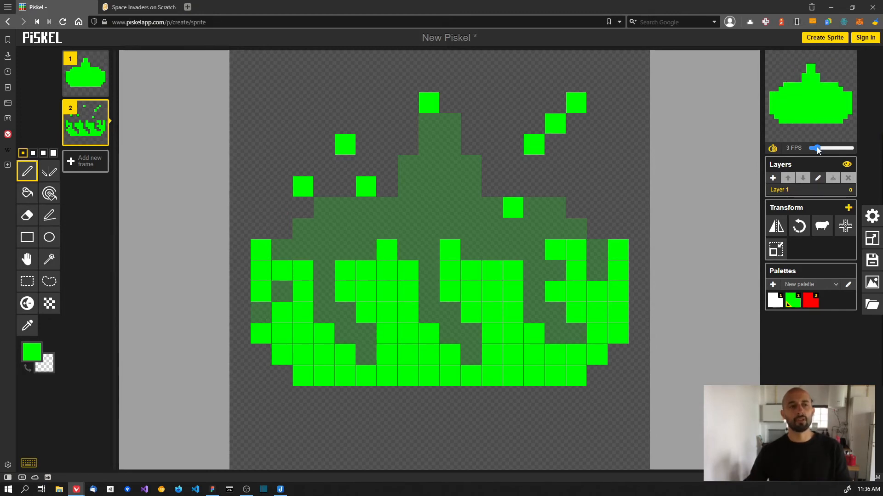
# - Stop the preview, duplicate the explosion as frame 3, and erase most of its debris base
pyautogui.moveTo(818, 150); pyautogui.dragTo(811, 149)
pyautogui.click(101, 139)
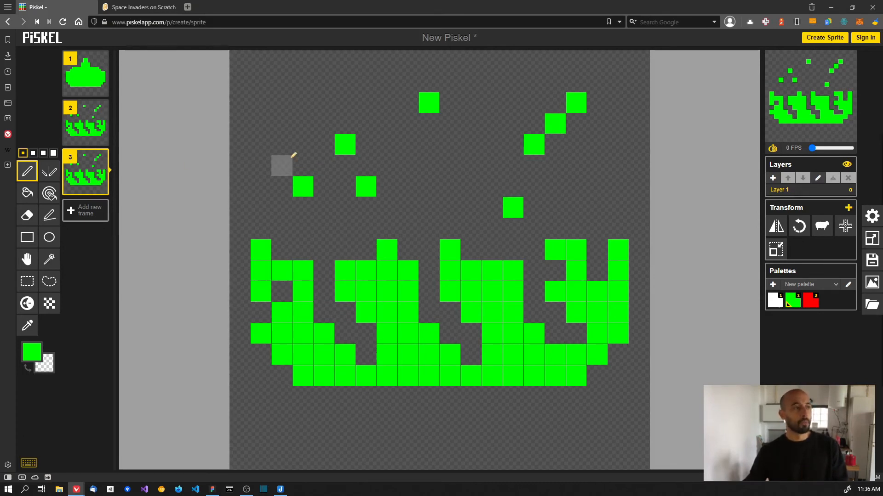
pyautogui.moveTo(261, 249)
pyautogui.mouseDown()
pyautogui.moveTo(291, 265)
pyautogui.moveTo(267, 287)
pyautogui.moveTo(298, 300)
pyautogui.moveTo(364, 271)
pyautogui.moveTo(382, 252)
pyautogui.moveTo(420, 299)
pyautogui.moveTo(373, 296)
pyautogui.moveTo(467, 281)
pyautogui.mouseUp()
pyautogui.moveTo(517, 292)
pyautogui.mouseDown()
pyautogui.moveTo(480, 279)
pyautogui.moveTo(532, 288)
pyautogui.moveTo(576, 262)
pyautogui.moveTo(596, 281)
pyautogui.moveTo(555, 236)
pyautogui.moveTo(612, 273)
pyautogui.moveTo(600, 292)
pyautogui.moveTo(517, 307)
pyautogui.moveTo(539, 334)
pyautogui.moveTo(531, 326)
pyautogui.moveTo(516, 333)
pyautogui.moveTo(539, 346)
pyautogui.moveTo(523, 282)
pyautogui.moveTo(460, 276)
pyautogui.moveTo(447, 296)
pyautogui.moveTo(409, 318)
pyautogui.moveTo(418, 340)
pyautogui.mouseUp()
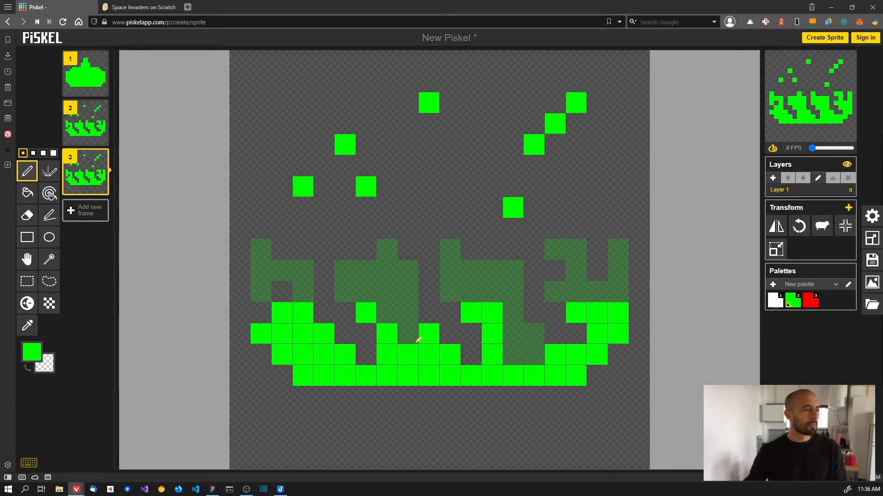
pyautogui.moveTo(314, 272)
pyautogui.mouseDown()
pyautogui.moveTo(304, 337)
pyautogui.moveTo(317, 344)
pyautogui.moveTo(301, 355)
pyautogui.mouseUp()
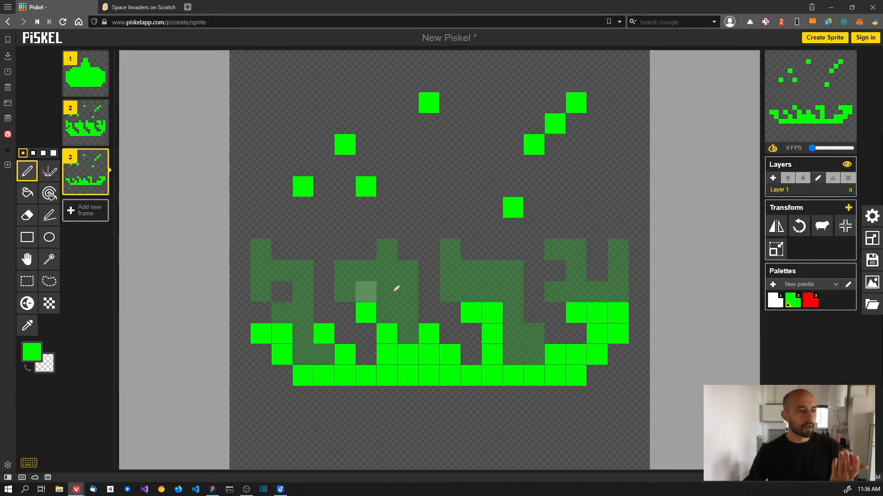
pyautogui.moveTo(491, 313); pyautogui.dragTo(427, 304)
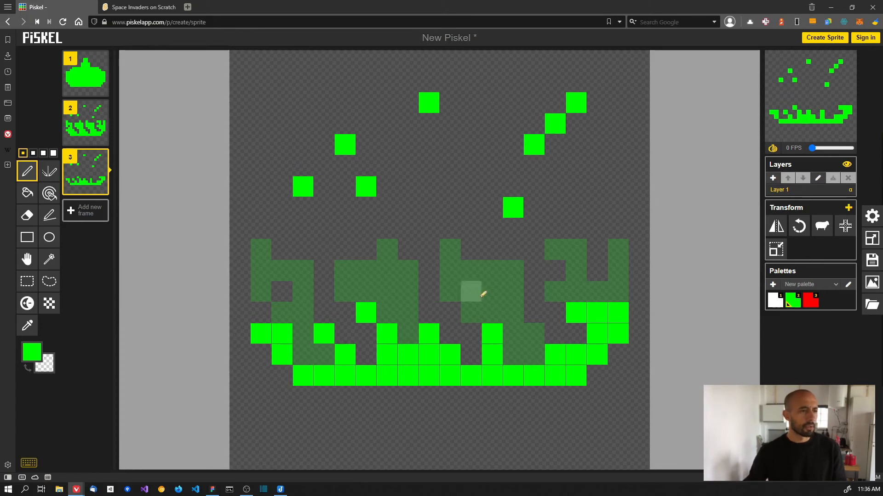
pyautogui.rightClick(598, 307)
# - Scatter about fifteen green debris pixels widely across frame 3, then play the three-frame preview
pyautogui.click(330, 245)
pyautogui.click(344, 229)
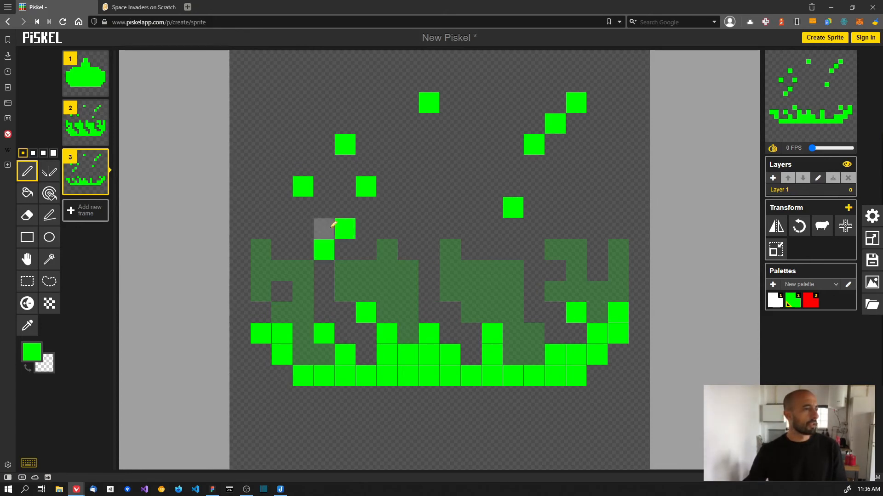
pyautogui.click(284, 250)
pyautogui.click(297, 279)
pyautogui.click(407, 271)
pyautogui.click(429, 207)
pyautogui.click(408, 165)
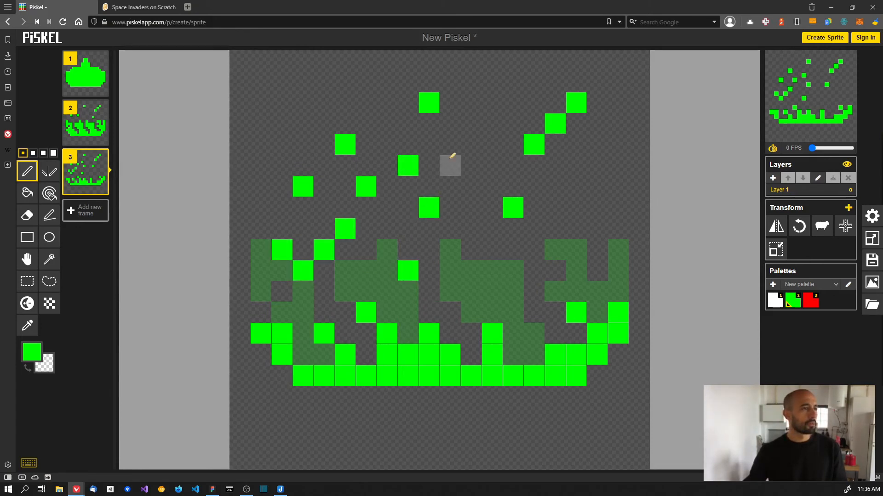
pyautogui.click(450, 166)
pyautogui.click(492, 292)
pyautogui.click(533, 250)
pyautogui.click(576, 207)
pyautogui.click(597, 166)
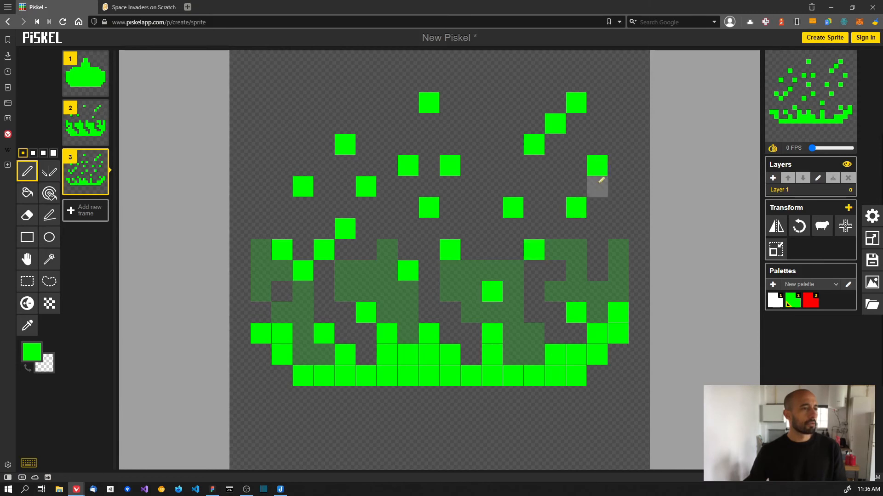
pyautogui.click(596, 270)
pyautogui.click(365, 102)
pyautogui.click(303, 123)
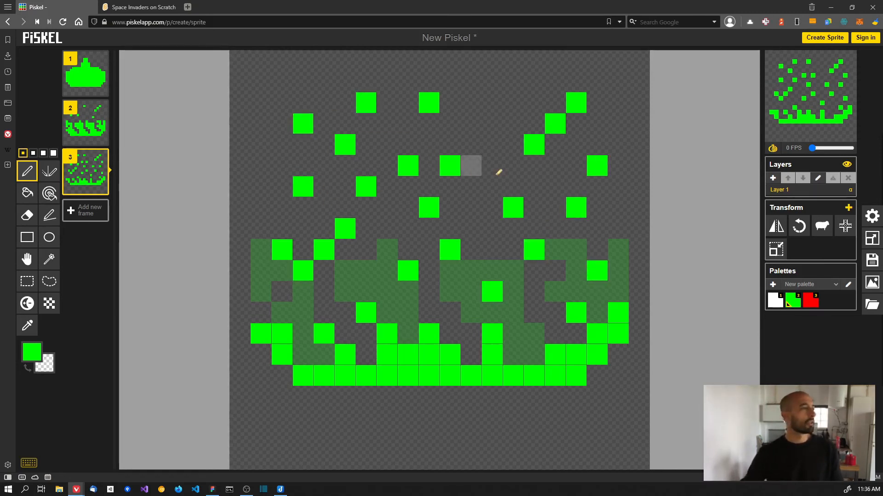
pyautogui.moveTo(825, 147); pyautogui.dragTo(817, 152)
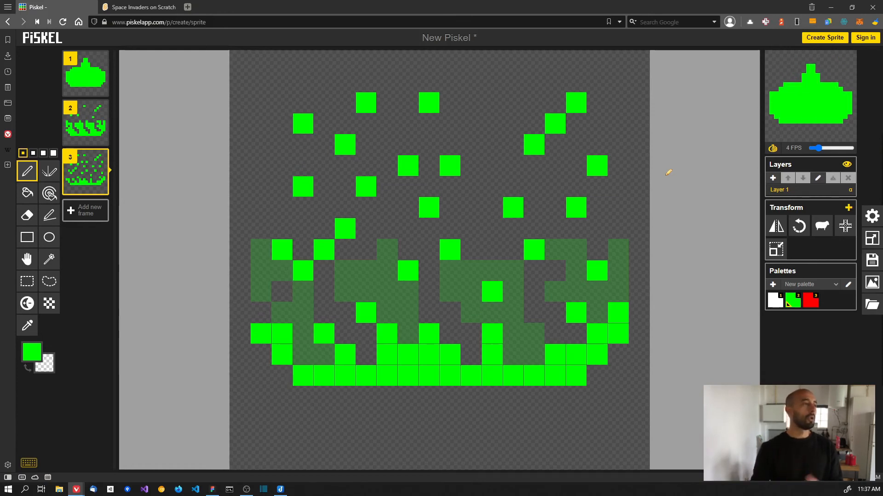
# - Select the intact cannon in frame 1 and slow the animation preview to 1 FPS
pyautogui.moveTo(92, 161)
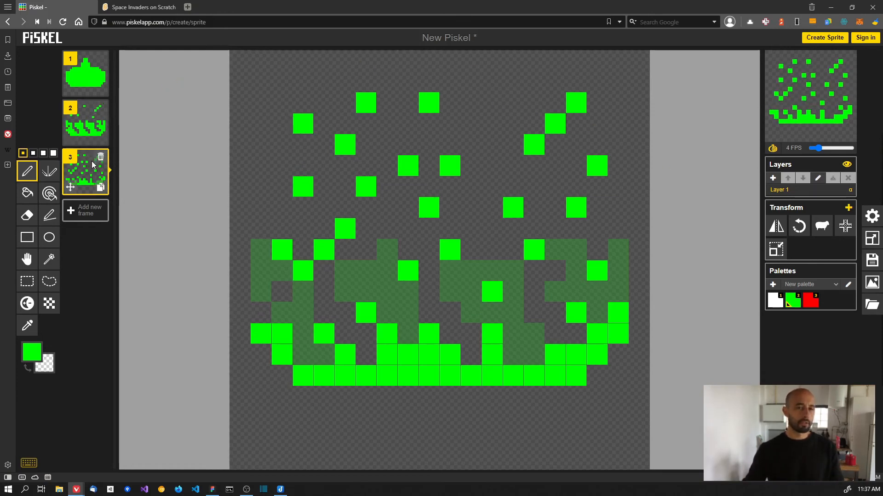
pyautogui.moveTo(94, 74)
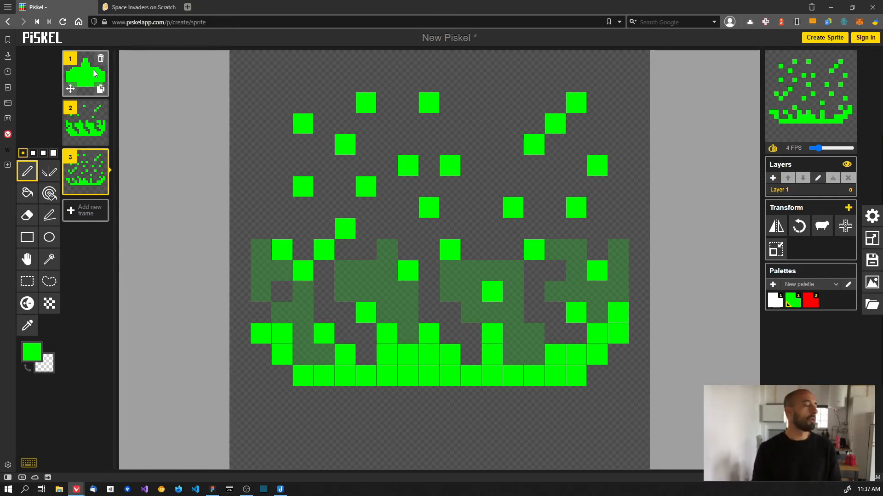
pyautogui.click(92, 69)
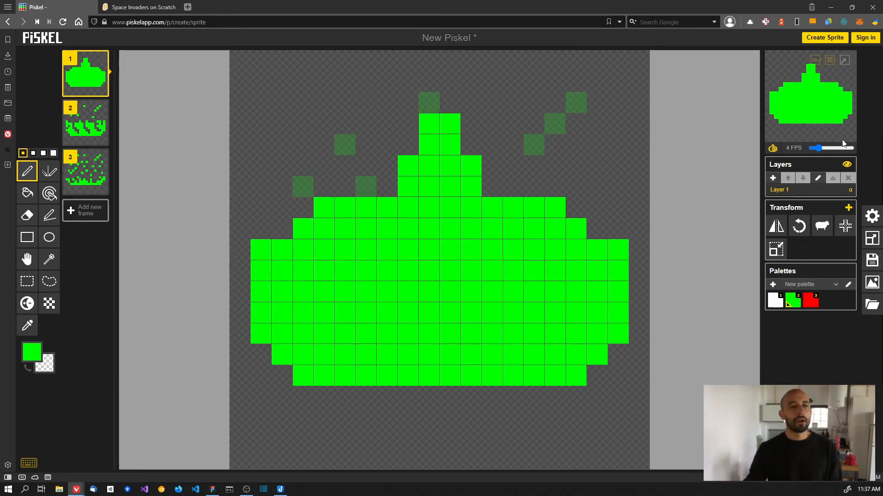
pyautogui.moveTo(817, 149); pyautogui.dragTo(814, 148)
# - Switch to Figma and pan to the Space Invaders reference sprites
pyautogui.hotkey('alt', 'Tab')
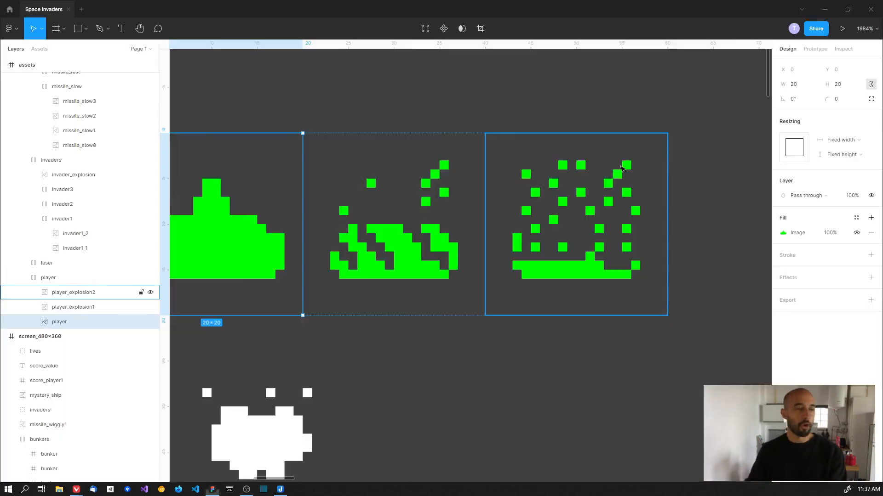
pyautogui.moveTo(329, 350); pyautogui.dragTo(462, 247)
pyautogui.scroll(-1, 462, 247)
pyautogui.scroll(-2, 462, 248)
pyautogui.scroll(-3, 455, 248)
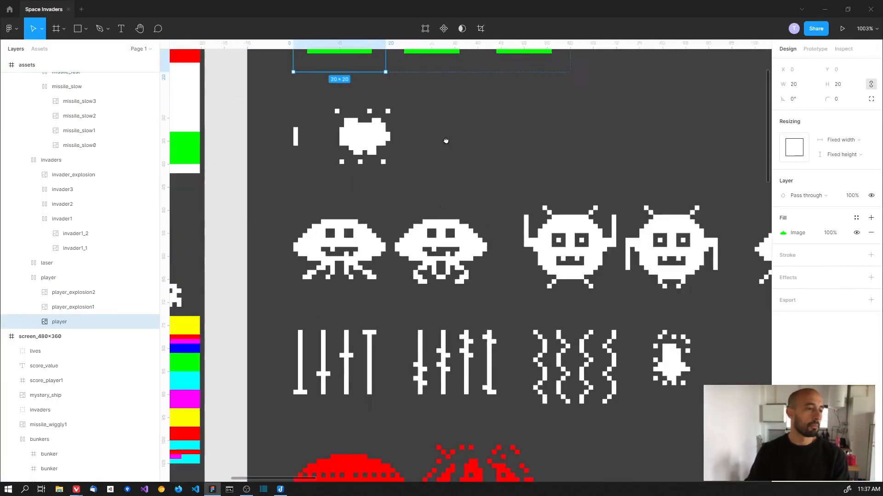
pyautogui.hscroll(4, 414, 230)
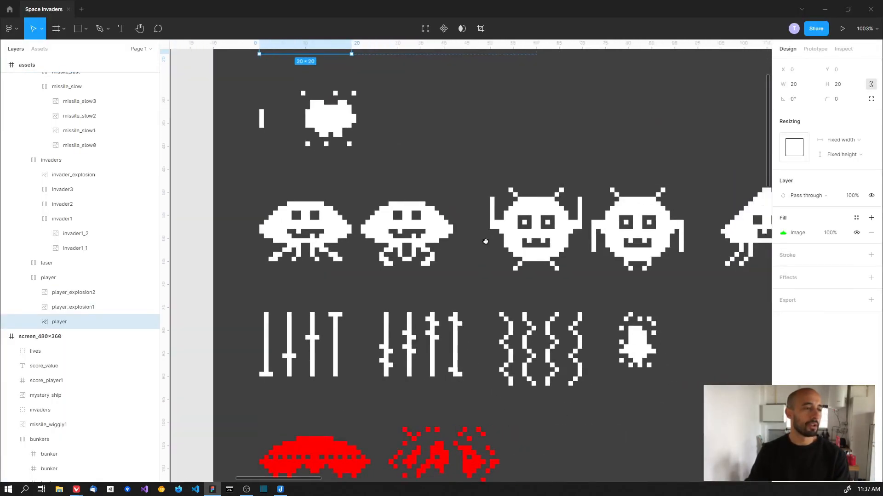
pyautogui.scroll(-2, 552, 193)
pyautogui.scroll(-4, 551, 193)
pyautogui.hscroll(-3, 529, 202)
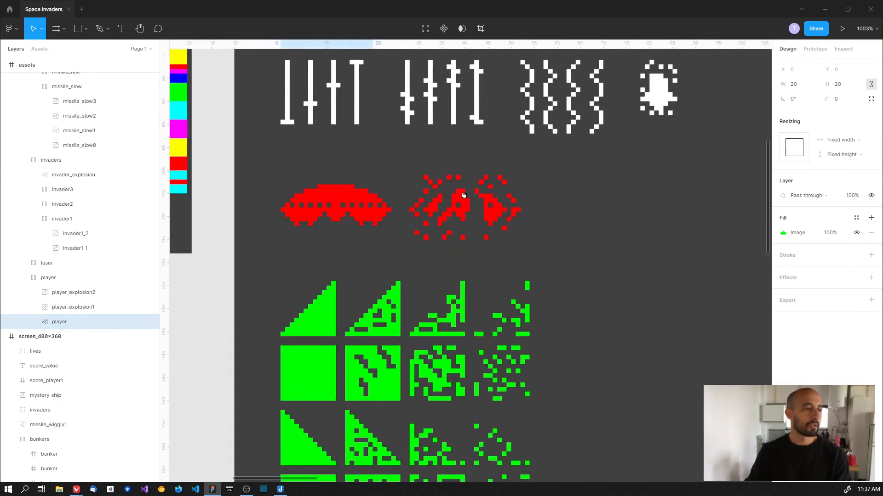
pyautogui.scroll(2, 460, 227)
# - Return to Piskel and bring up the save panel for the New Piskel cannon sprite
pyautogui.moveTo(459, 229); pyautogui.dragTo(439, 481)
pyautogui.hotkey('alt', 'Tab')
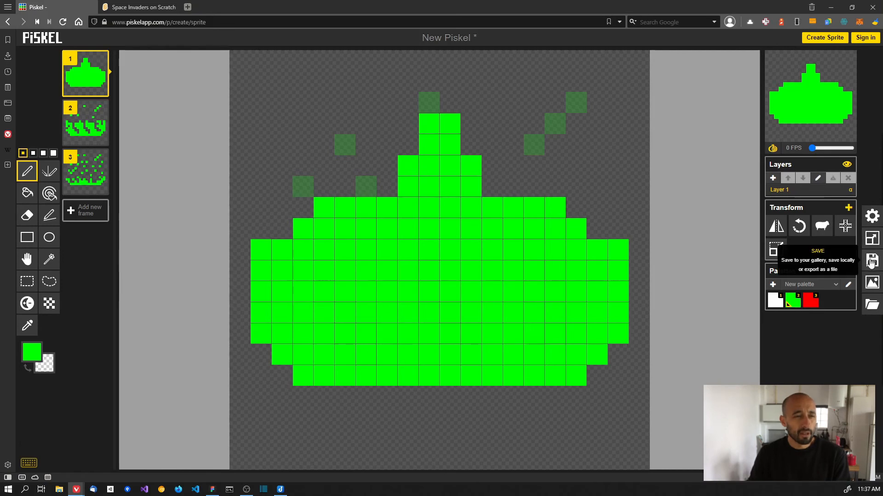
pyautogui.click(870, 263)
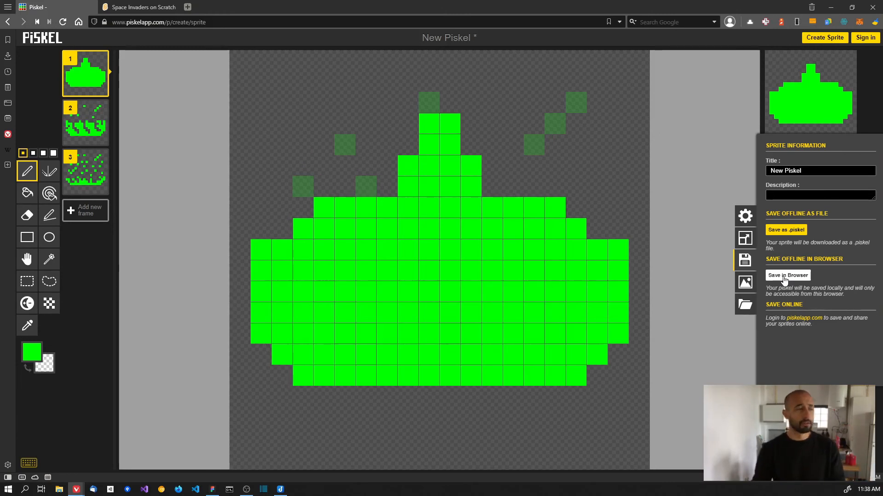
# - Retitle the sprite 'laser_cannon' and download it as a .piskel file
pyautogui.tripleClick(790, 170)
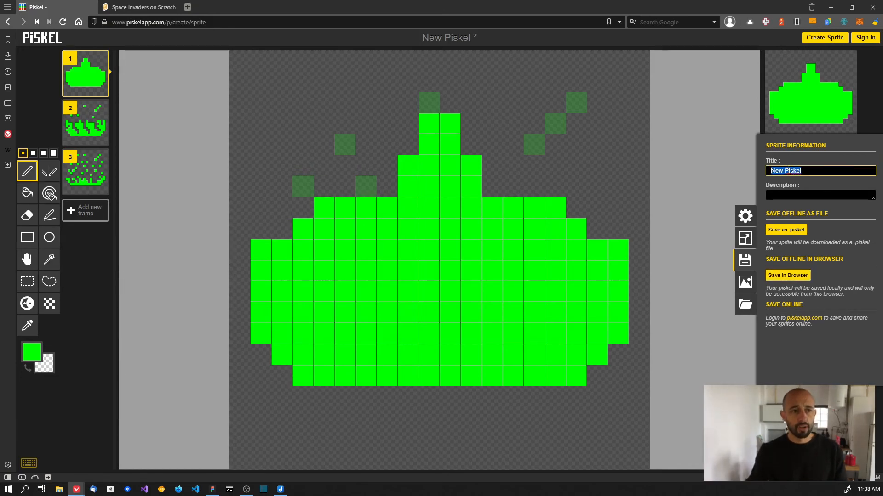
pyautogui.write('laser_')
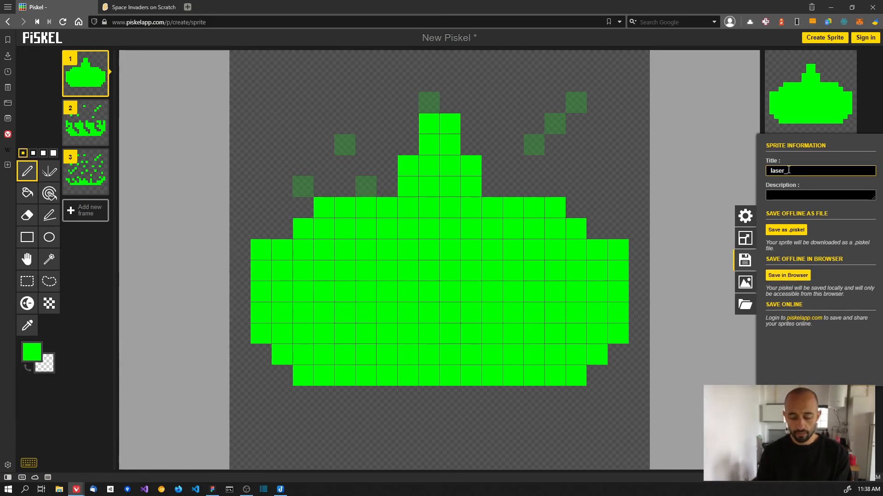
pyautogui.write('cannon')
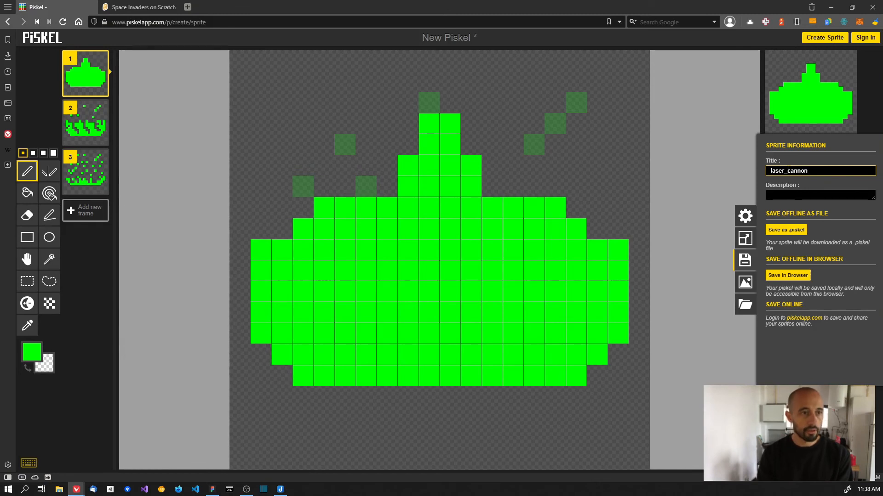
pyautogui.click(793, 231)
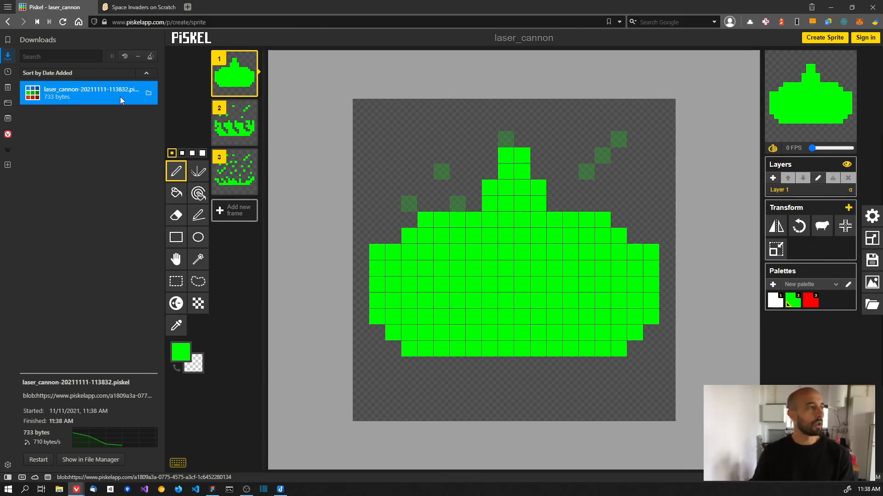
# - Drag the downloaded laser_cannon.piskel from Downloads back into Piskel to confirm it loads
pyautogui.click(149, 95)
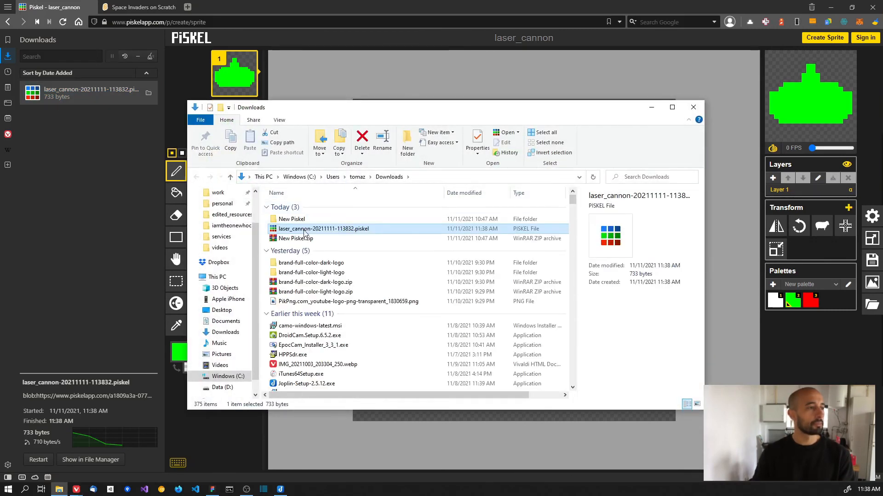
pyautogui.moveTo(309, 233); pyautogui.dragTo(650, 90)
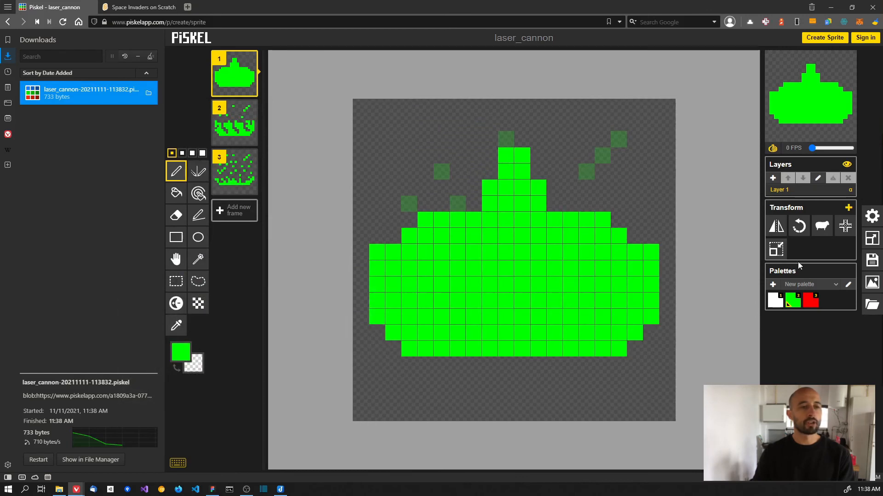
pyautogui.click(8, 55)
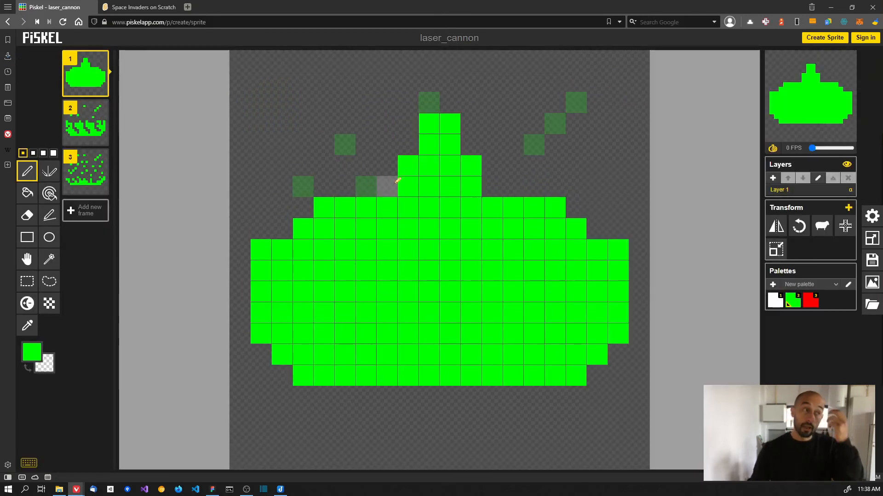
# - In Piskel's export options, try a larger scale and choose the PNG spritesheet tab
pyautogui.click(872, 304)
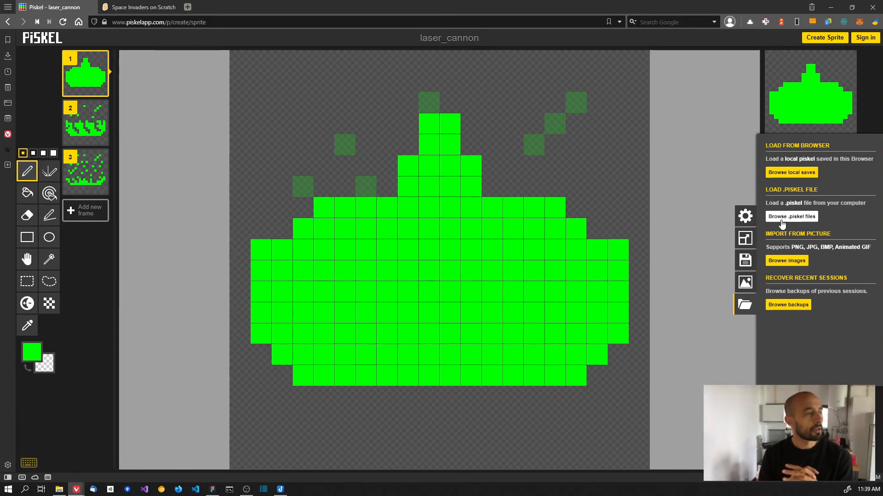
pyautogui.click(745, 261)
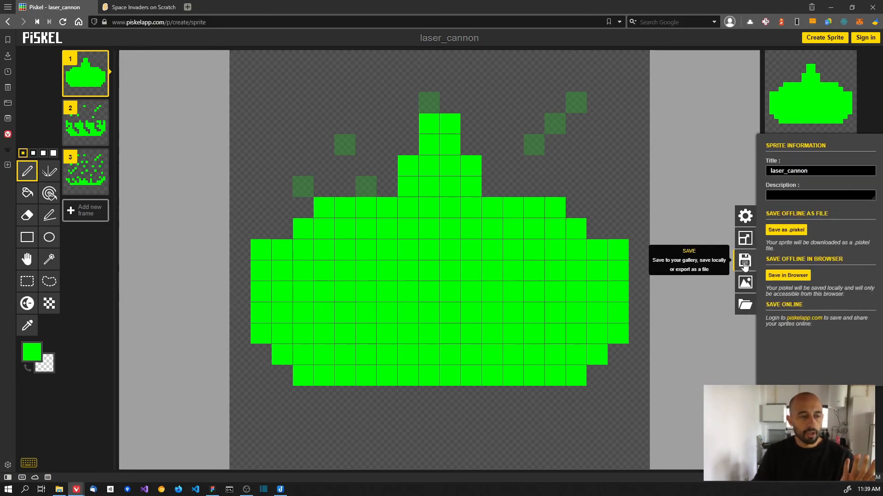
pyautogui.click(746, 283)
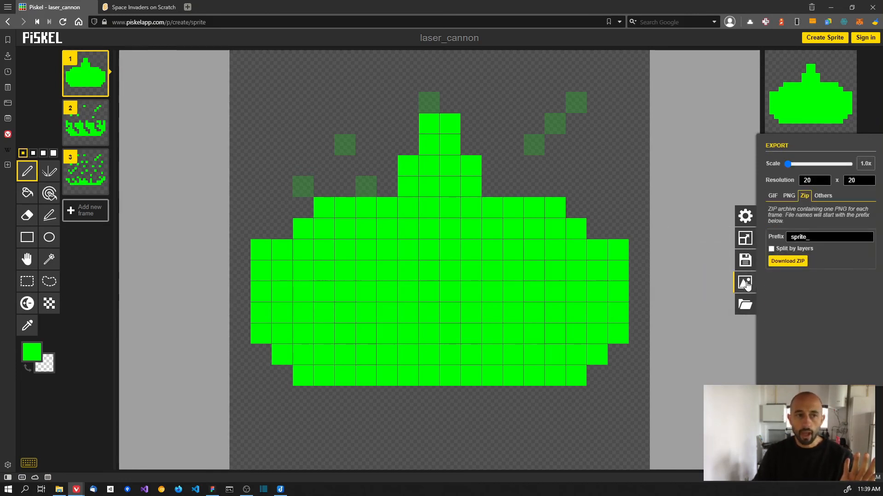
pyautogui.moveTo(788, 164)
pyautogui.mouseDown()
pyautogui.moveTo(809, 171)
pyautogui.moveTo(789, 178)
pyautogui.mouseUp()
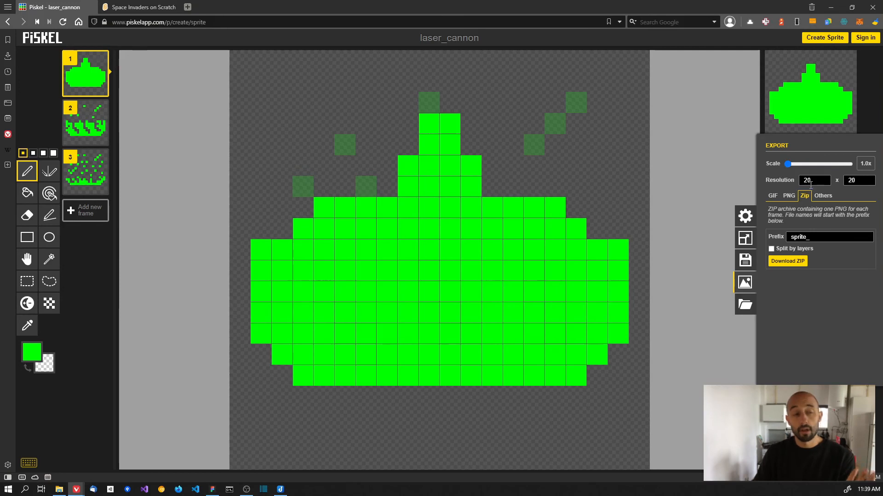
pyautogui.click(785, 196)
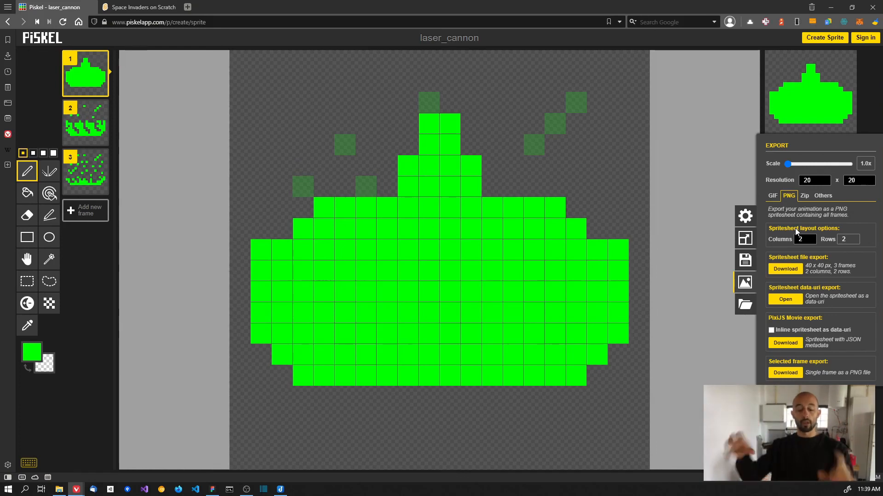
pyautogui.hotkey('alt', 'Tab')
pyautogui.hotkey('alt', 'Tab')
pyautogui.hotkey('alt', 'Tab')
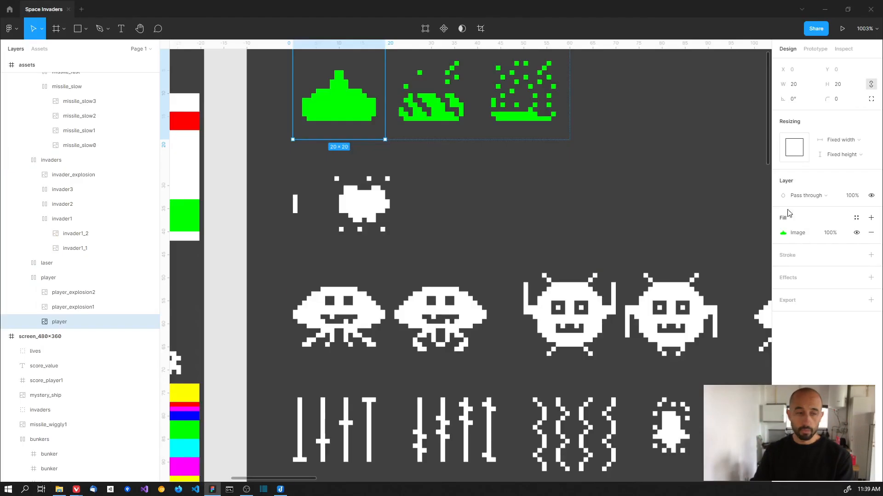
# - Pan Figma to the three green laser cannon frames, then return to Piskel
pyautogui.moveTo(546, 102); pyautogui.dragTo(555, 202)
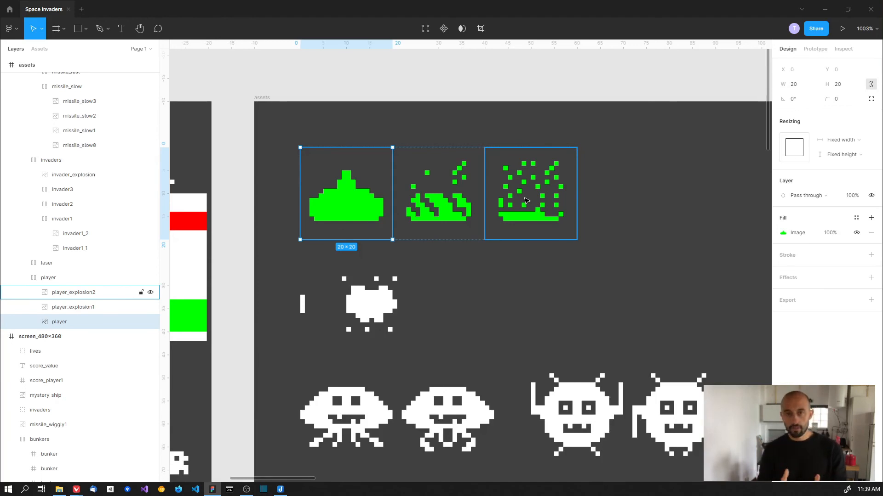
pyautogui.hotkey('alt', 'Tab')
pyautogui.hotkey('alt', 'Tab')
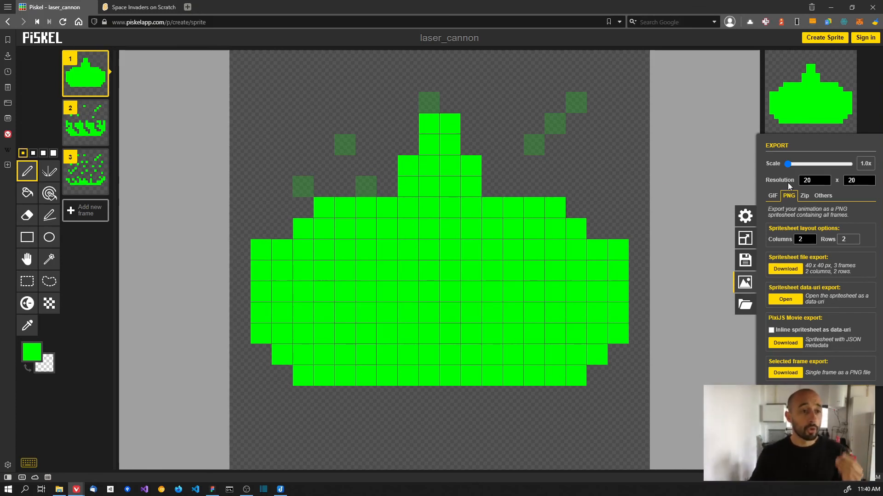
# - Download the frames as laser_cannon.zip with the 'sprite_' file-name prefix cleared
pyautogui.click(805, 197)
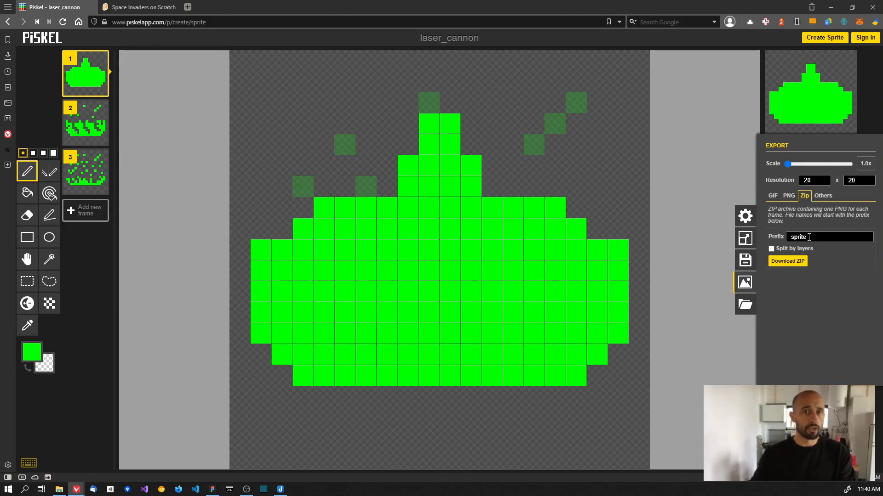
pyautogui.doubleClick(808, 238)
pyautogui.press('BackSpace')
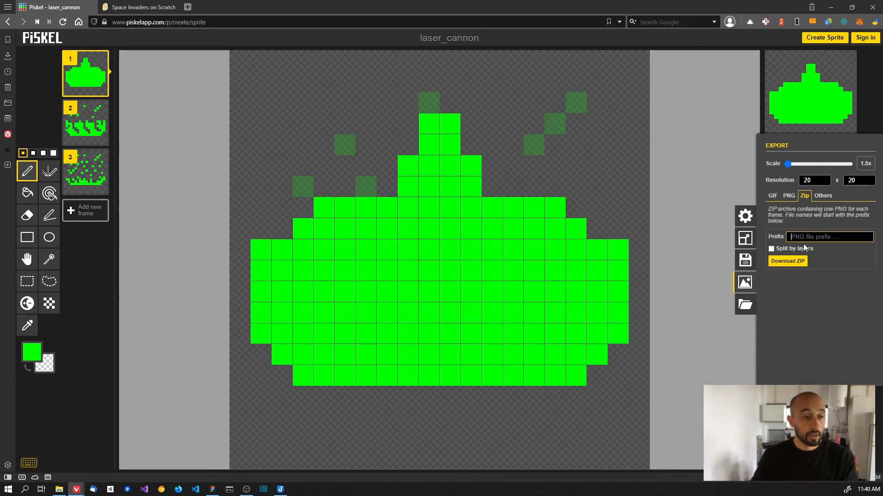
pyautogui.click(804, 259)
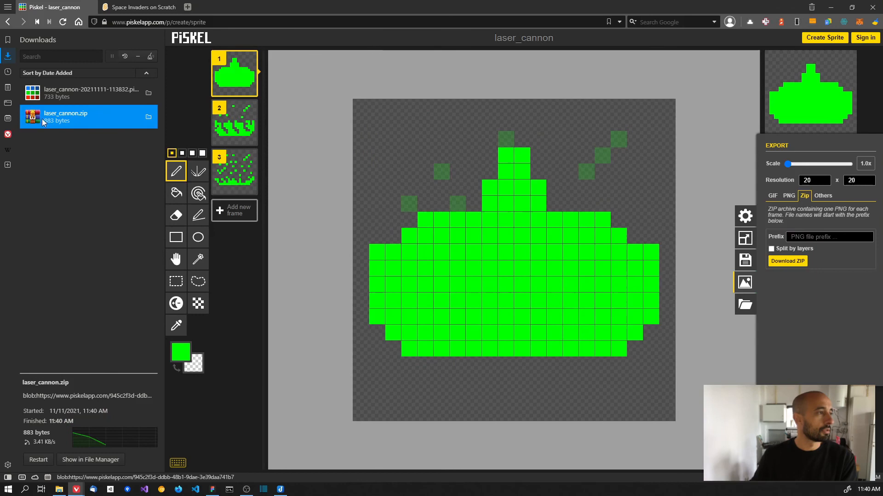
# - Extract laser_cannon.zip to a laser_cannon folder and view 0.png in Photos
pyautogui.click(148, 116)
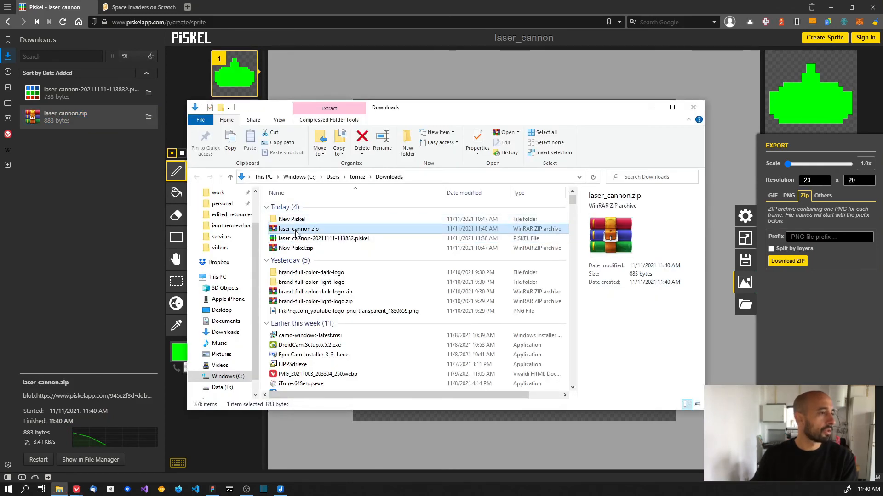
pyautogui.rightClick(299, 228)
pyautogui.click(329, 263)
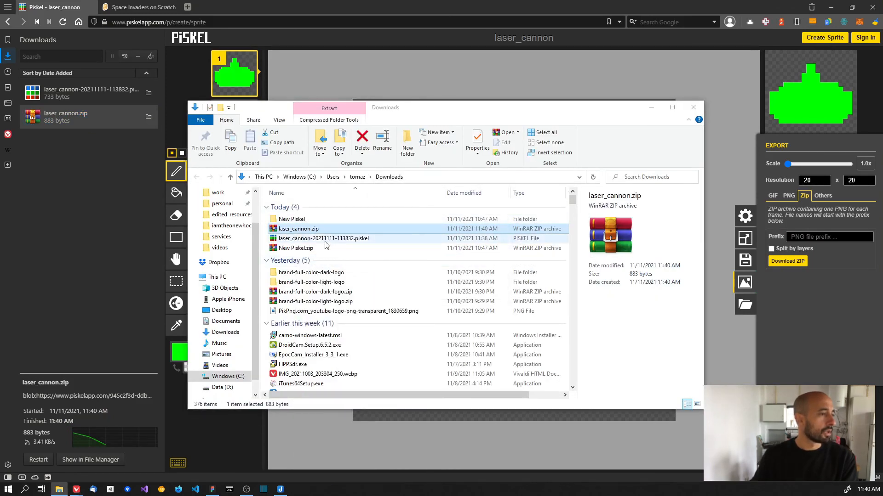
pyautogui.doubleClick(295, 221)
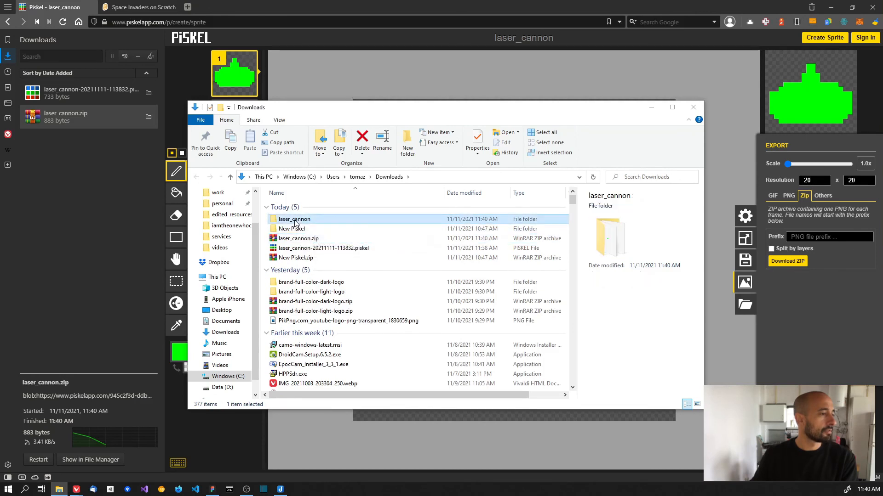
pyautogui.doubleClick(291, 233)
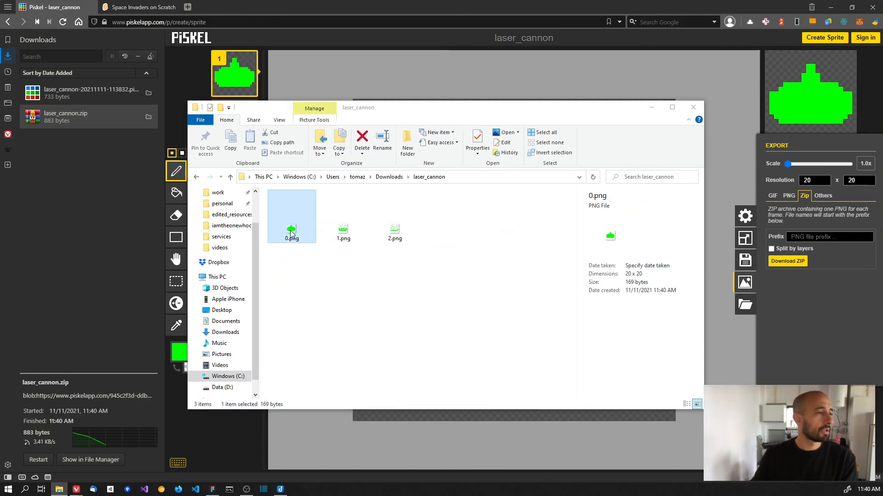
pyautogui.press('Right')
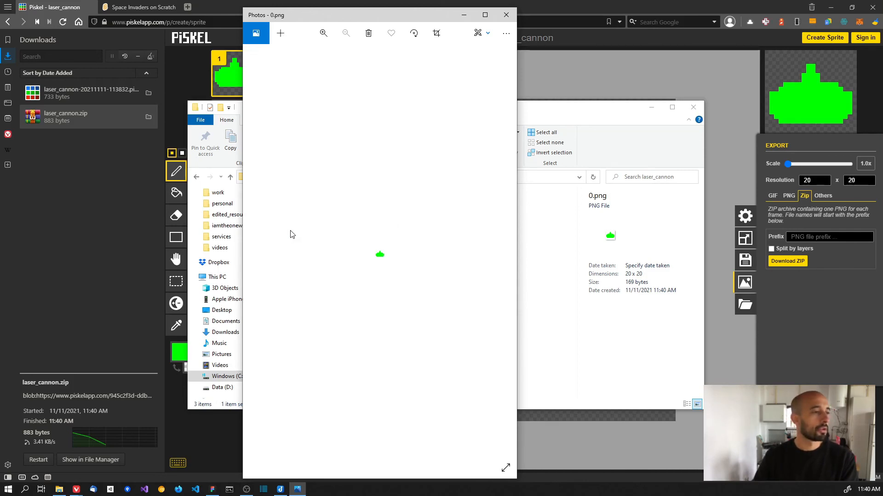
# - Flip back through the exported frame PNGs, zoom in and out, then return to Piskel
pyautogui.press('Left')
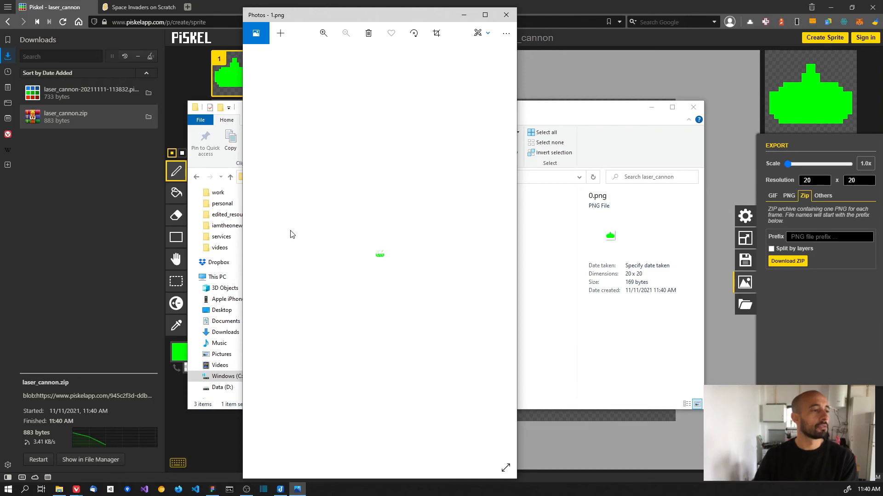
pyautogui.press('Left')
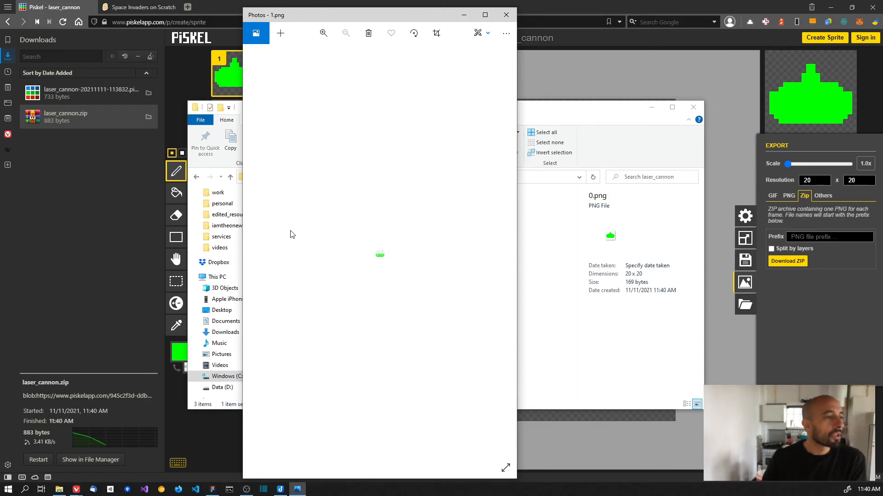
pyautogui.scroll(1, 376, 256)
pyautogui.scroll(8, 375, 253)
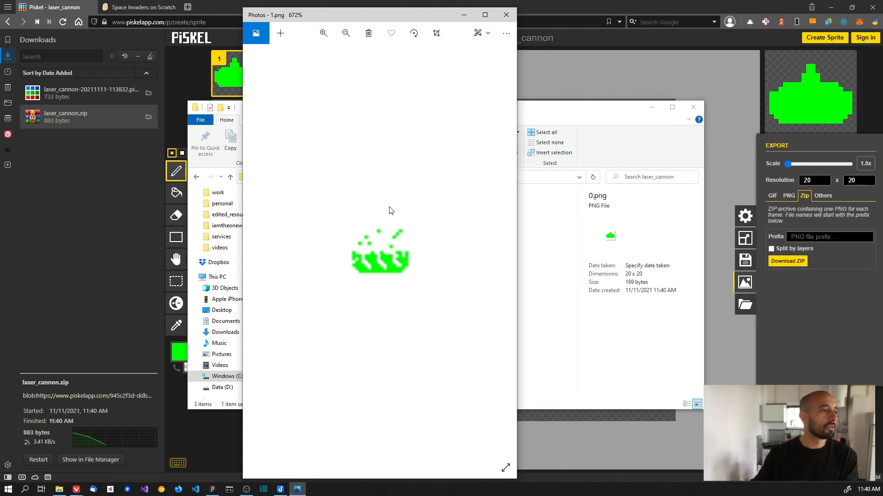
pyautogui.scroll(-5, 395, 215)
pyautogui.scroll(-3, 399, 221)
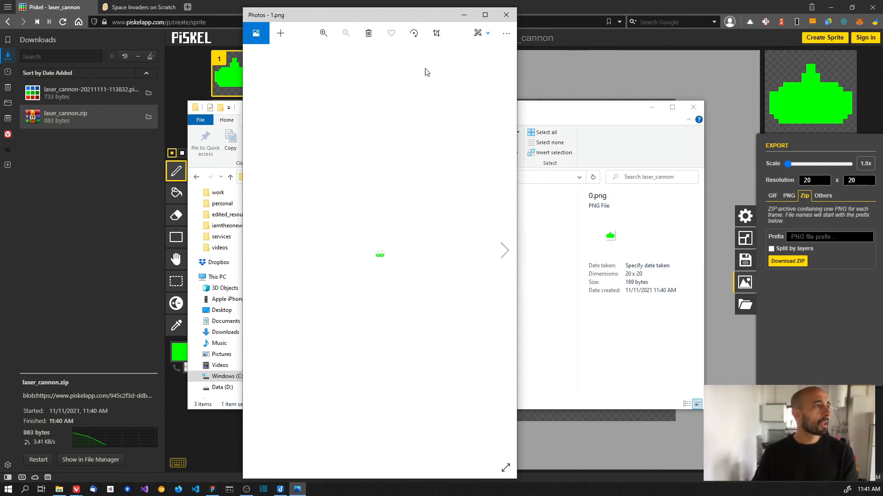
pyautogui.click(580, 63)
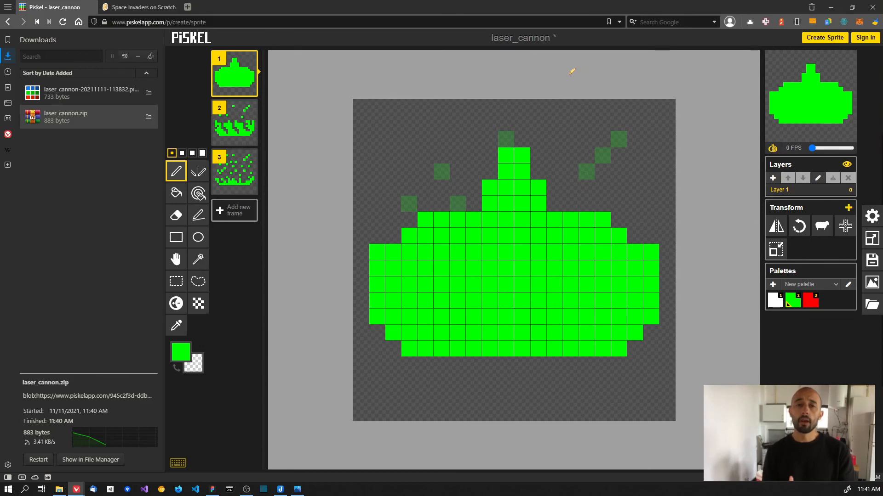
# - Zoom Figma out to about 295% on the assets frame and check the cannon's spacing guides
pyautogui.hotkey('alt', 'Tab')
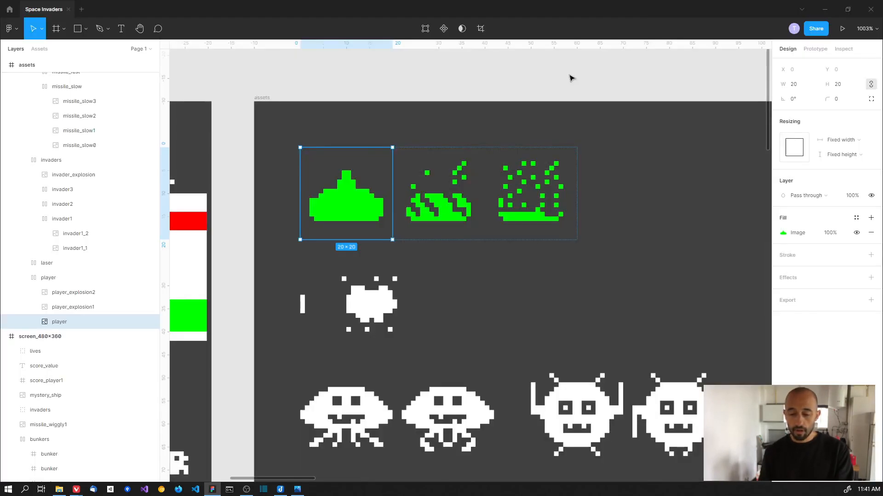
pyautogui.scroll(-5, 569, 98)
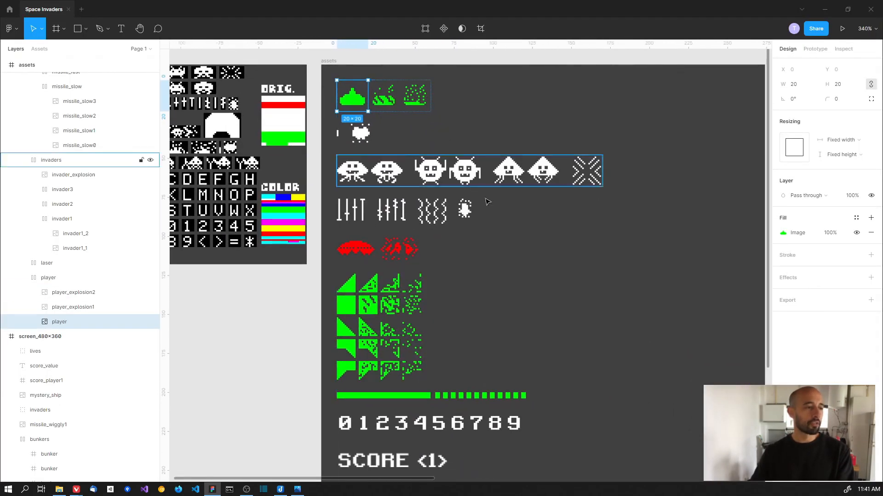
pyautogui.scroll(-2, 465, 199)
pyautogui.scroll(1, 460, 216)
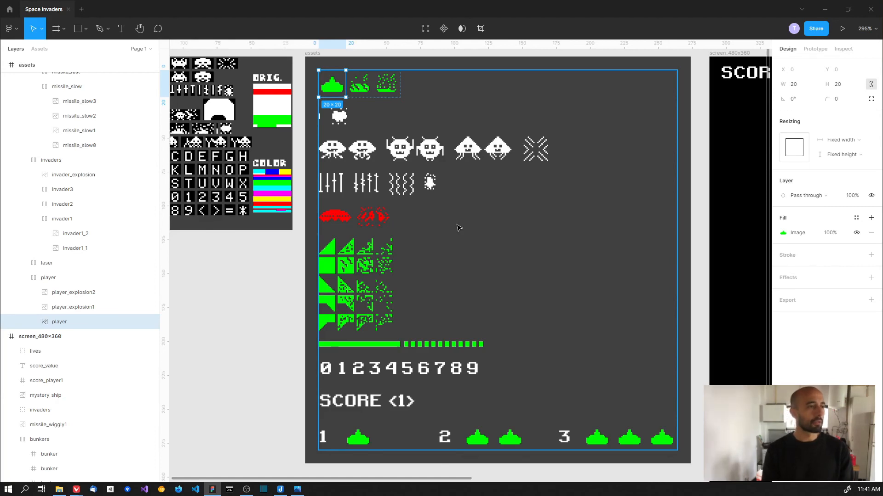
pyautogui.press('alt')
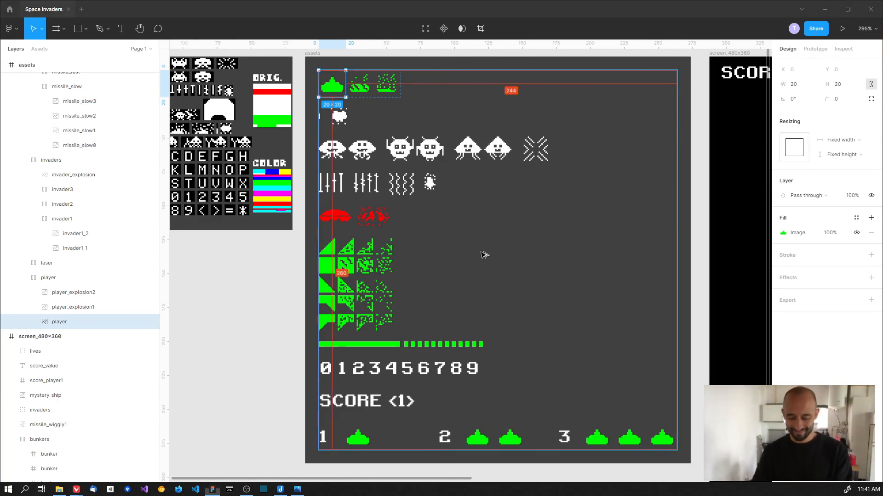
pyautogui.hotkey('alt', 'Tab')
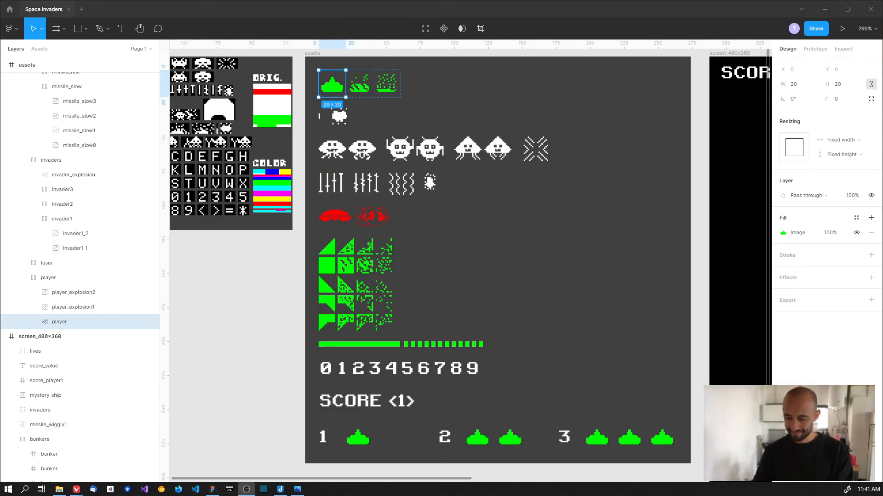